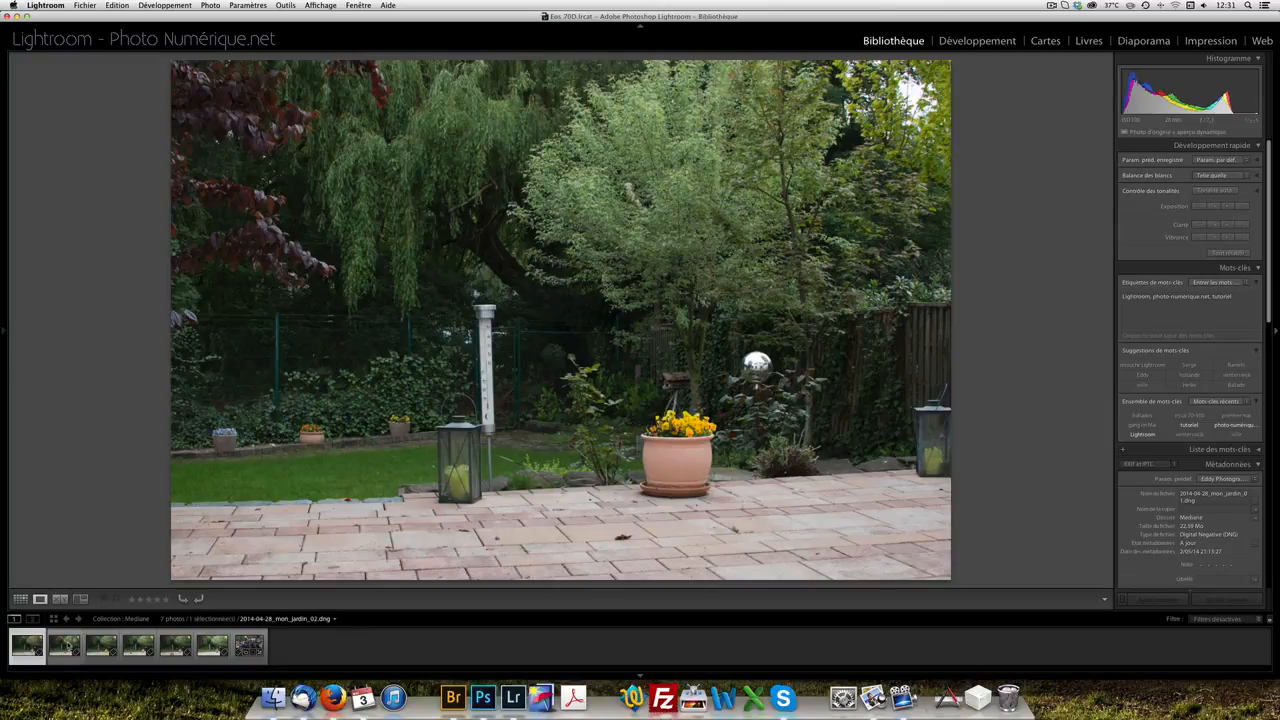
Look through the six garden photos one by one to compare their exposure and return to the first
{"action": "left_click", "coordinate": [64, 645]}
{"action": "left_click", "coordinate": [101, 645]}
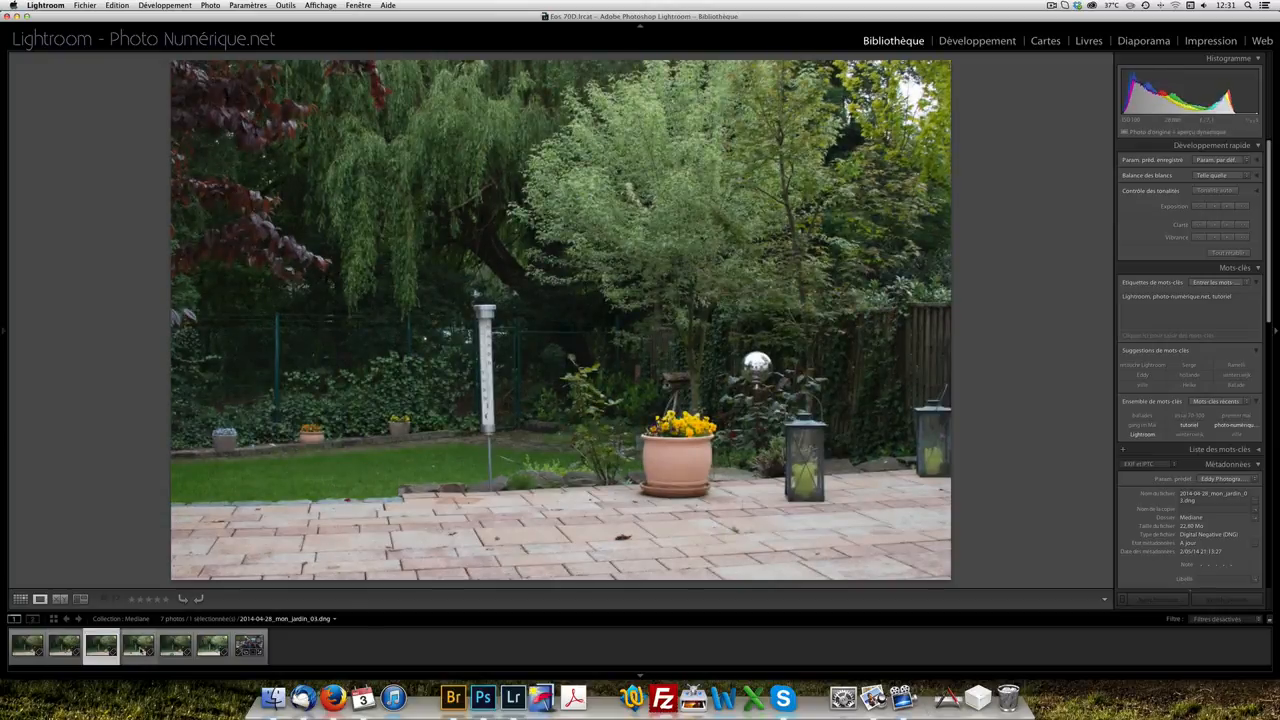
{"action": "left_click", "coordinate": [138, 645]}
{"action": "left_click", "coordinate": [175, 645]}
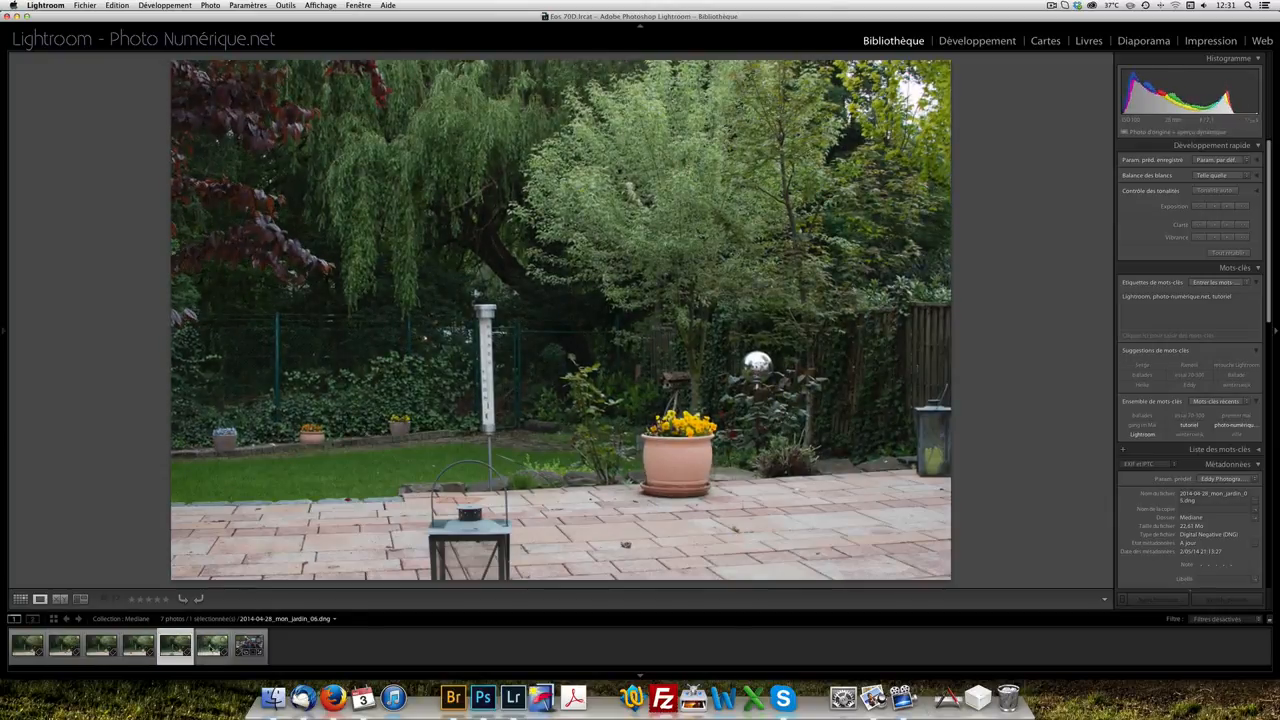
{"action": "left_click", "coordinate": [212, 645]}
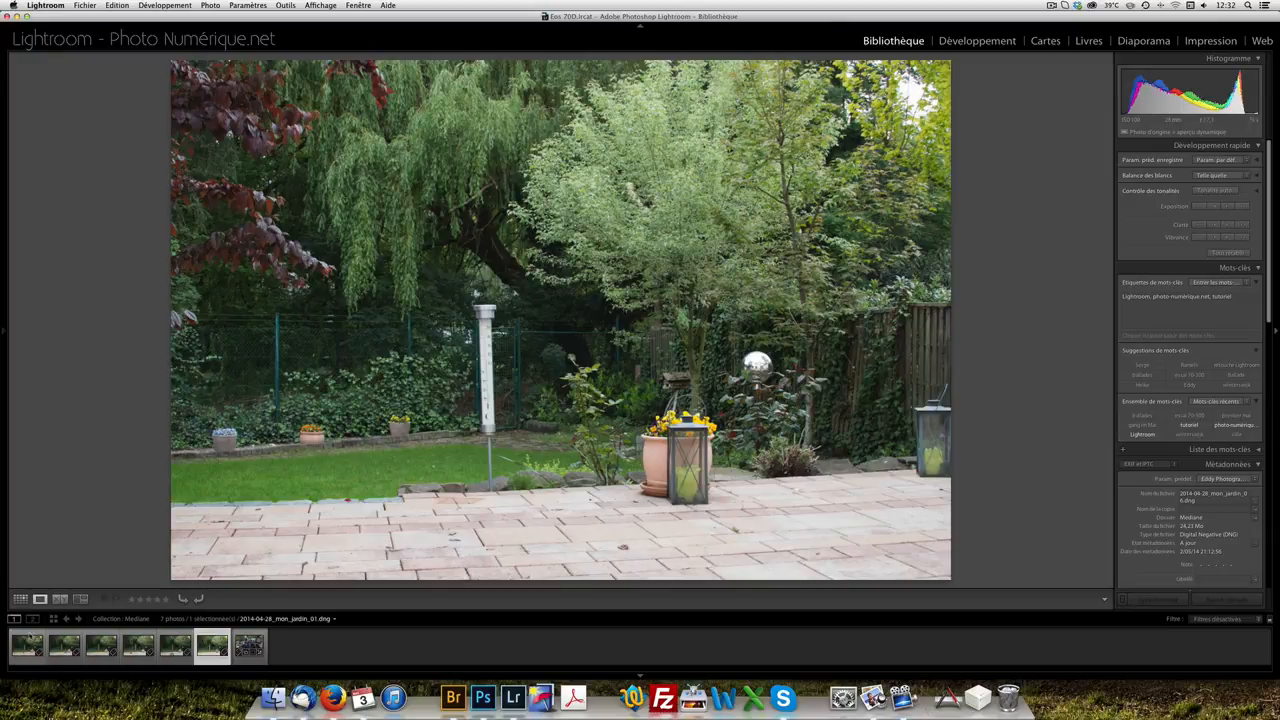
{"action": "left_click", "coordinate": [28, 640]}
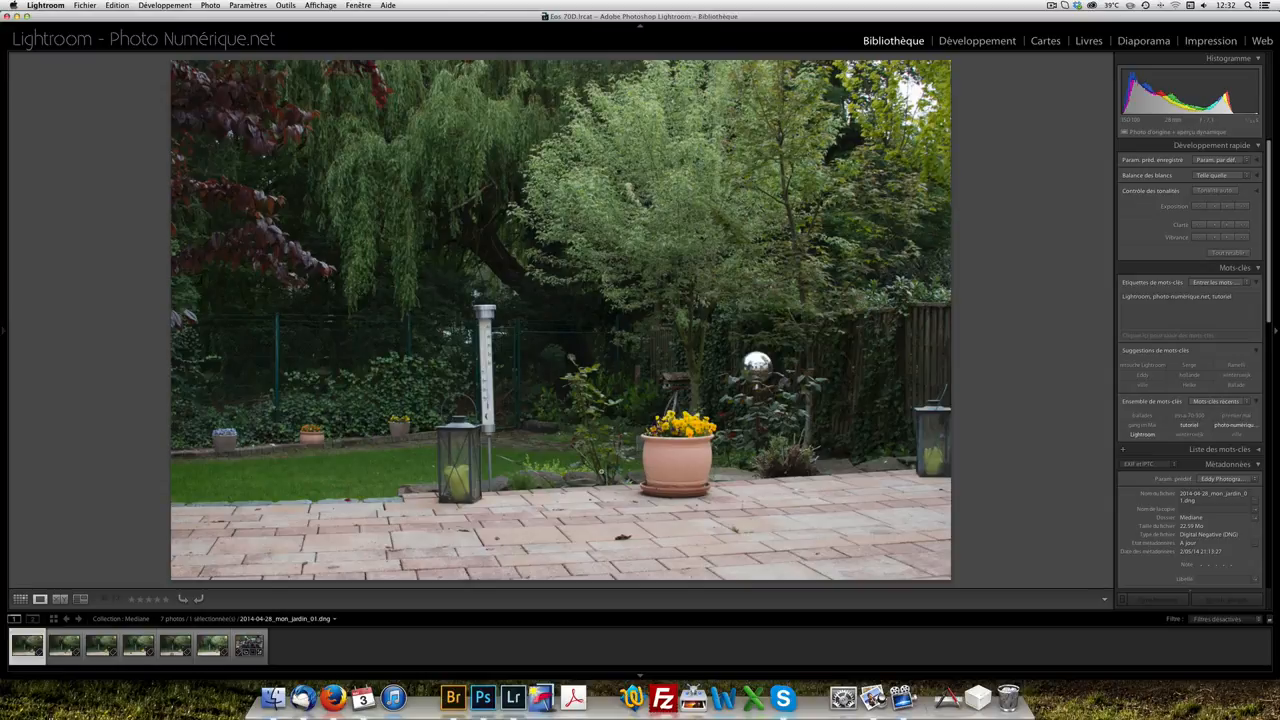
Open the first garden photo in Develop and set its temperature to 5500 and exposure to +0.50
{"action": "left_click", "coordinate": [976, 41]}
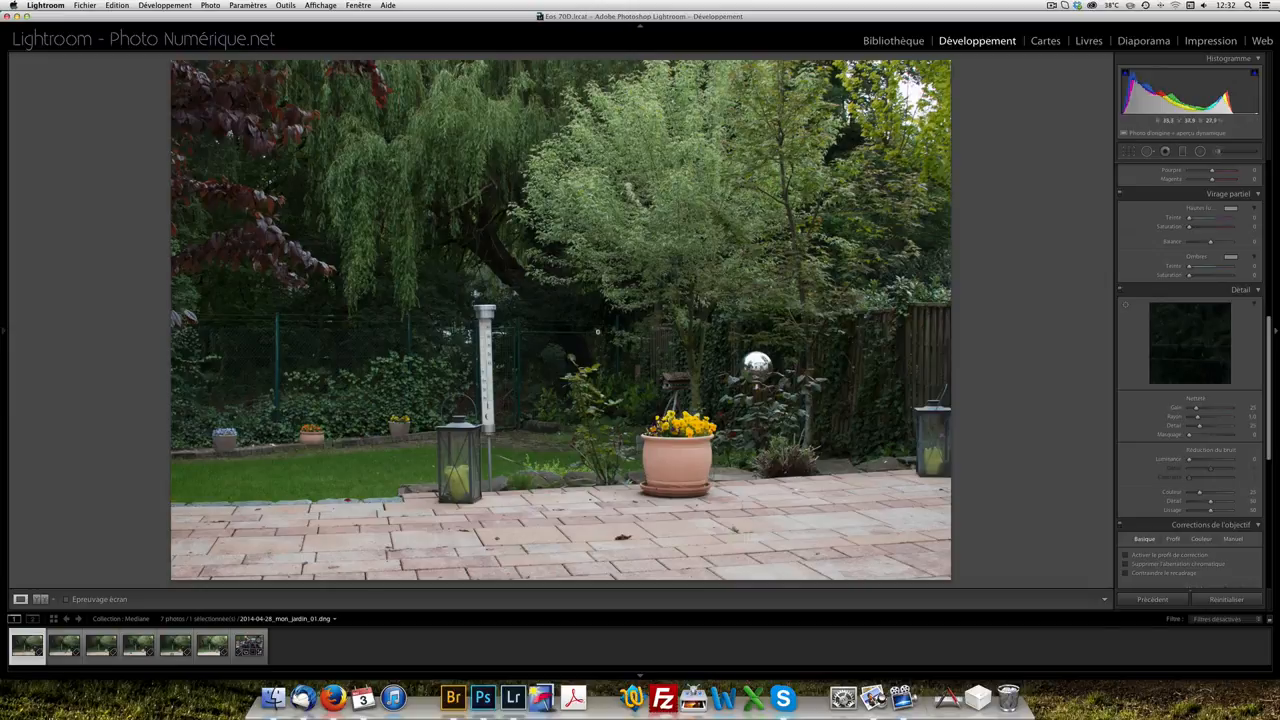
{"action": "scroll", "coordinate": [1195, 260], "scroll_direction": "up", "scroll_amount": 10}
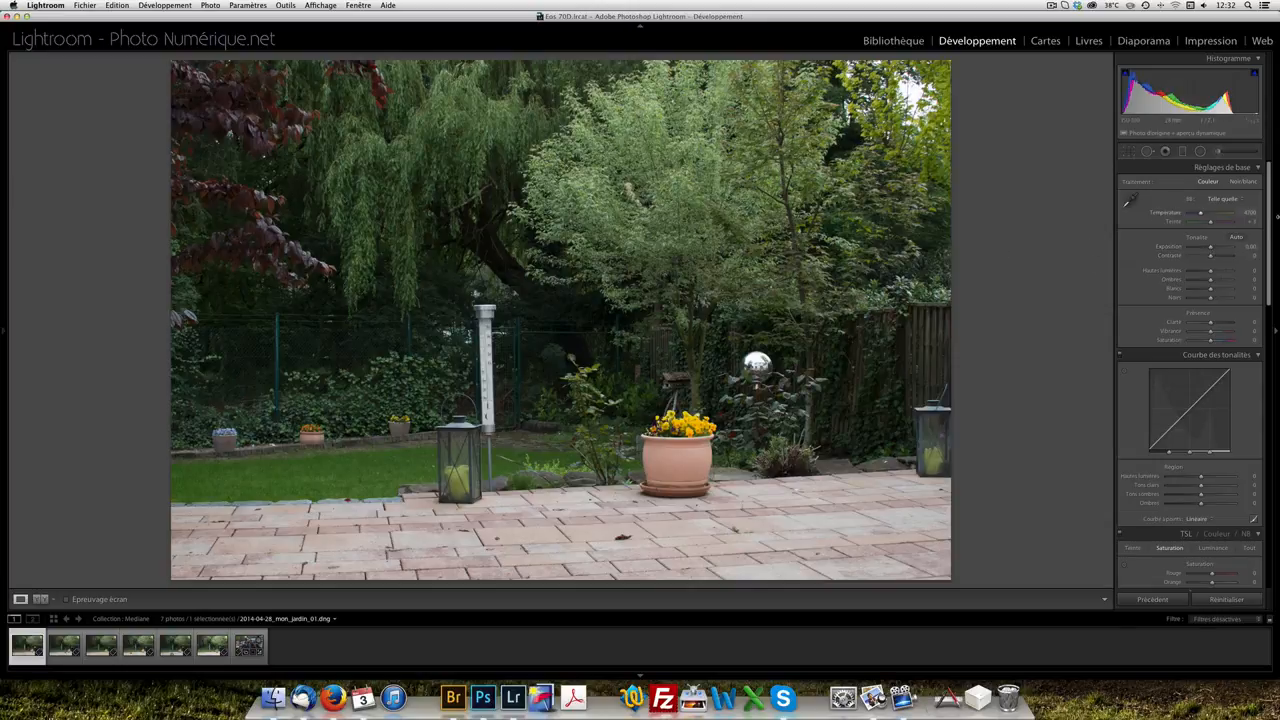
{"action": "left_click", "coordinate": [1248, 213]}
{"action": "type", "text": "5500"}
{"action": "key", "text": "Return"}
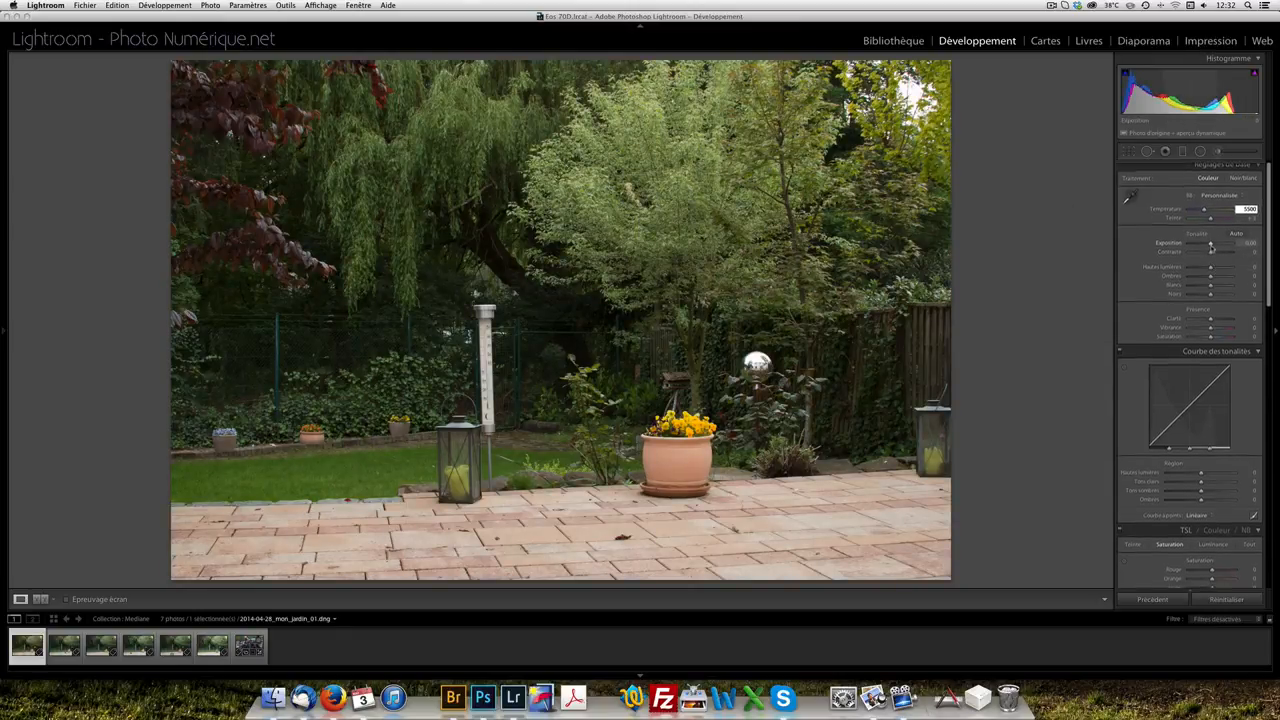
{"action": "left_click", "coordinate": [1212, 245]}
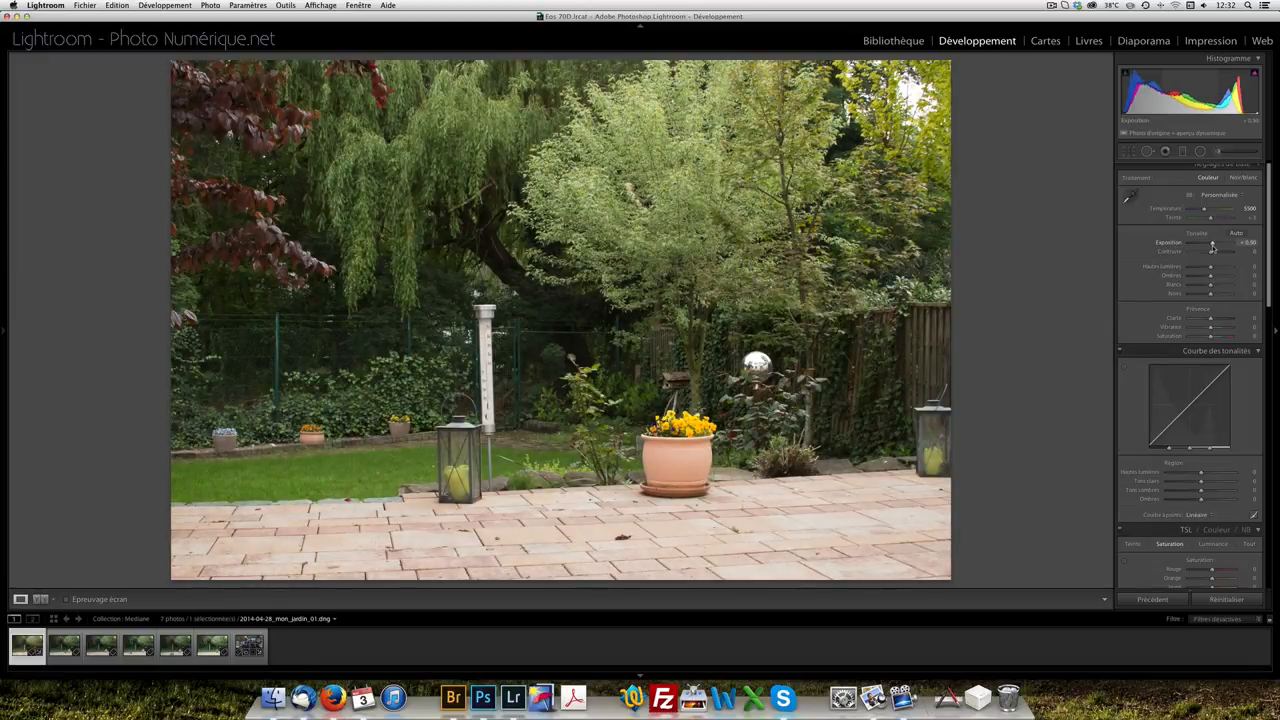
Set highlights to −80, shadows to +83, whites to +17, blacks to −34, clarity to +32 and vibrance to +30
{"action": "left_click_drag", "start_coordinate": [1210, 268], "coordinate": [1202, 297]}
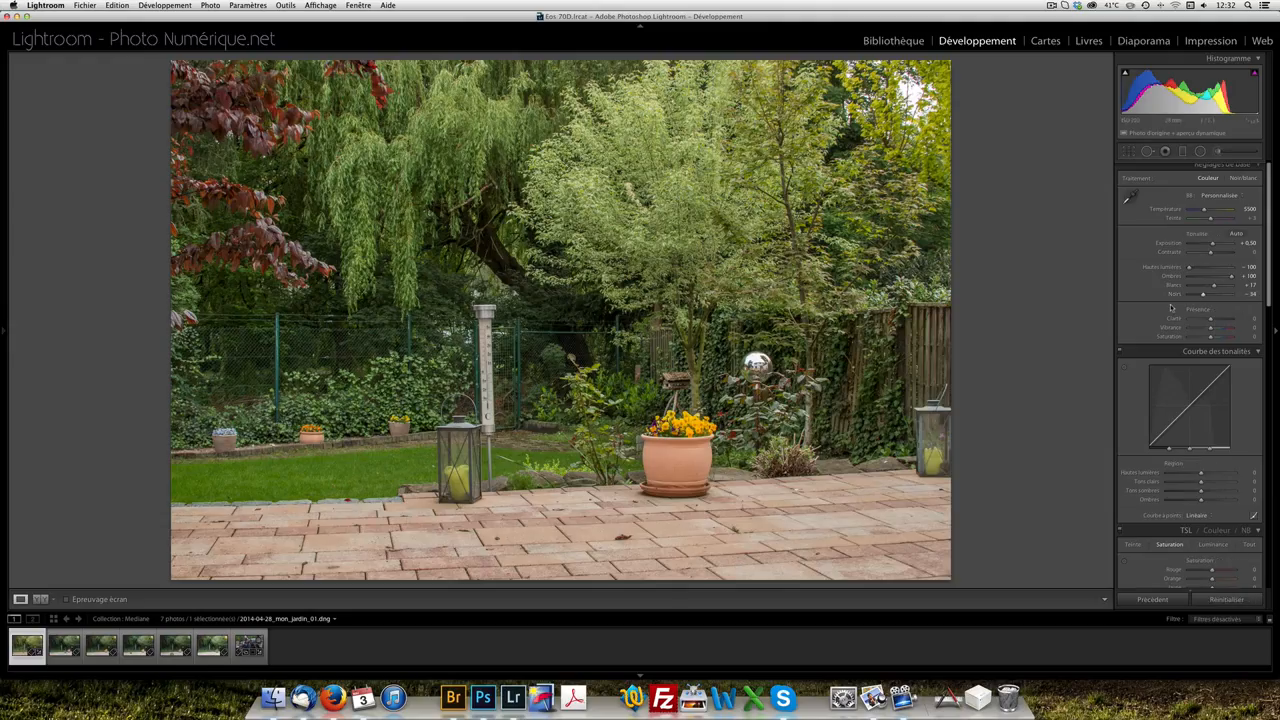
{"action": "left_click_drag", "start_coordinate": [1188, 267], "coordinate": [1229, 278]}
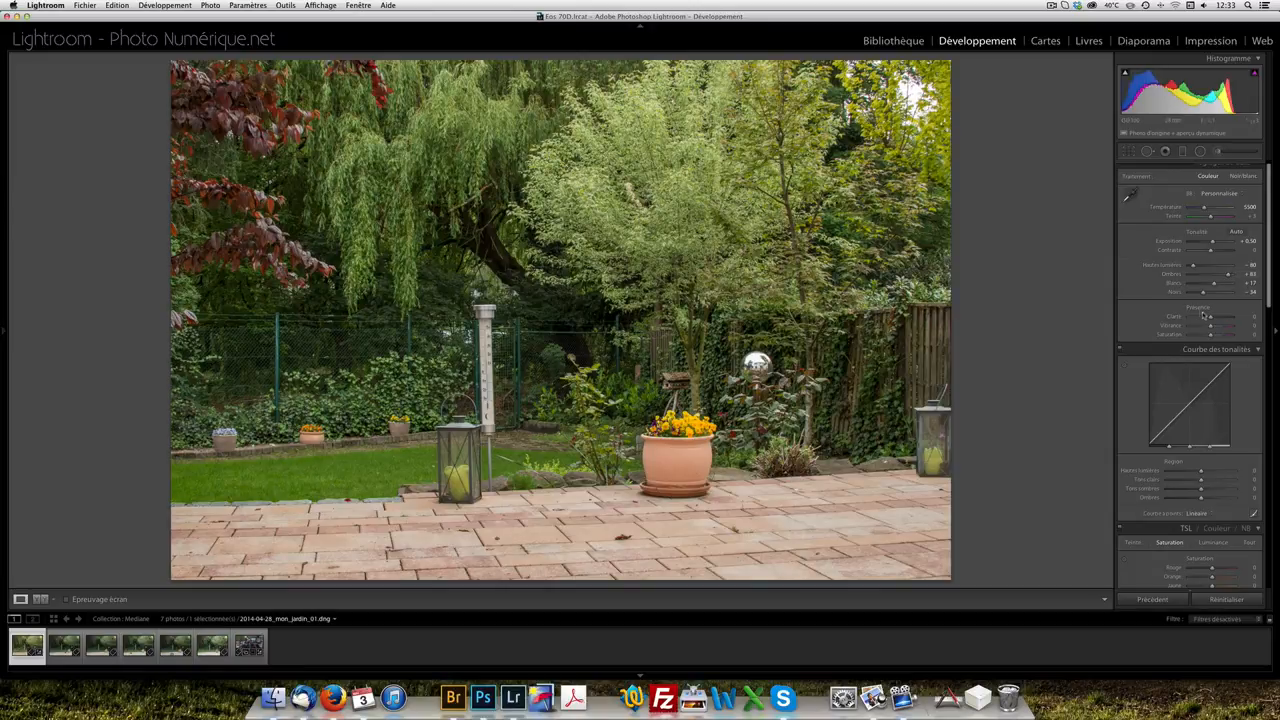
{"action": "left_click_drag", "start_coordinate": [1211, 318], "coordinate": [1217, 328]}
Enable the lens profile correction and chromatic aberration removal, and apply automatic Upright correction
{"action": "scroll", "coordinate": [1189, 314], "scroll_direction": "down", "scroll_amount": 10}
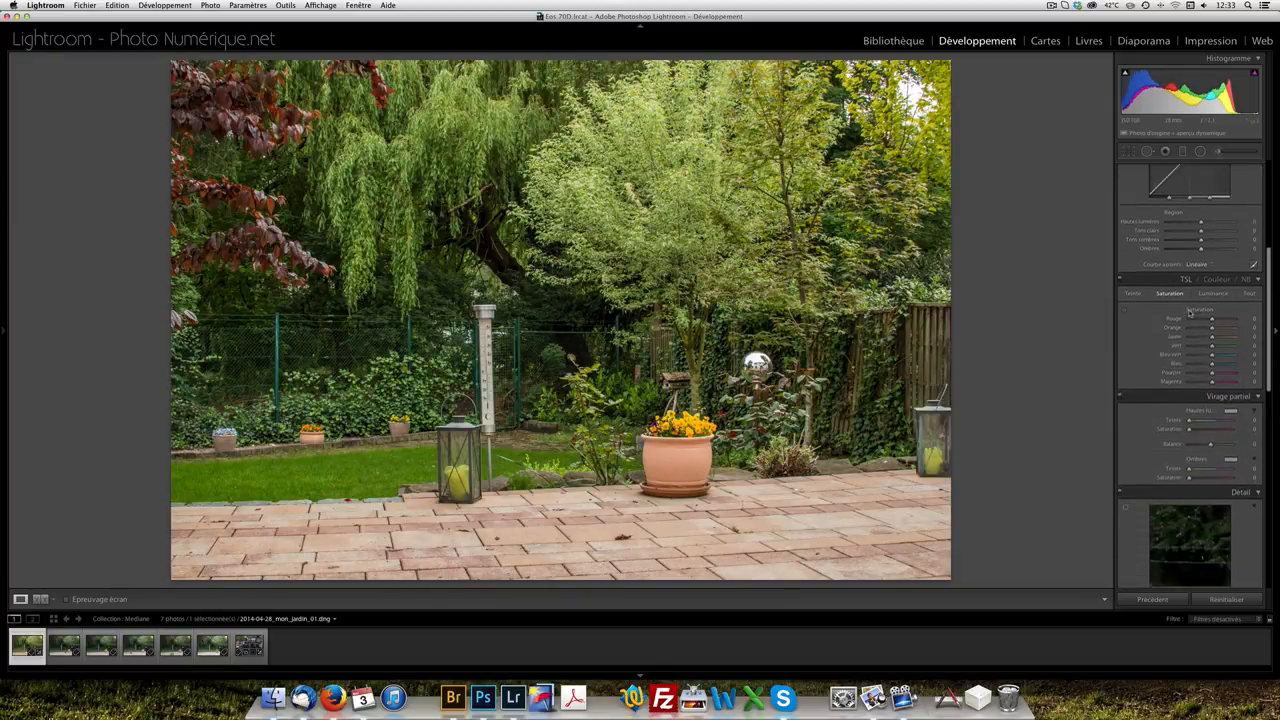
{"action": "scroll", "coordinate": [1189, 314], "scroll_direction": "down", "scroll_amount": 5}
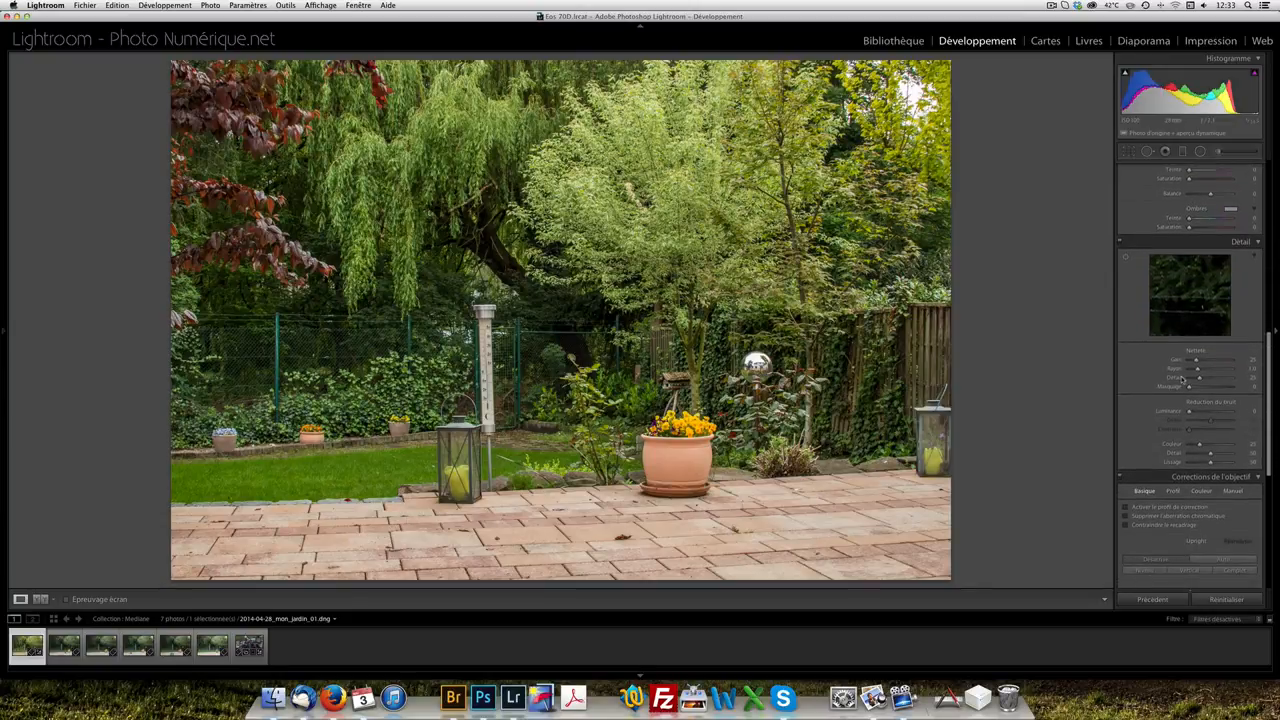
{"action": "scroll", "coordinate": [1164, 386], "scroll_direction": "down", "scroll_amount": 2}
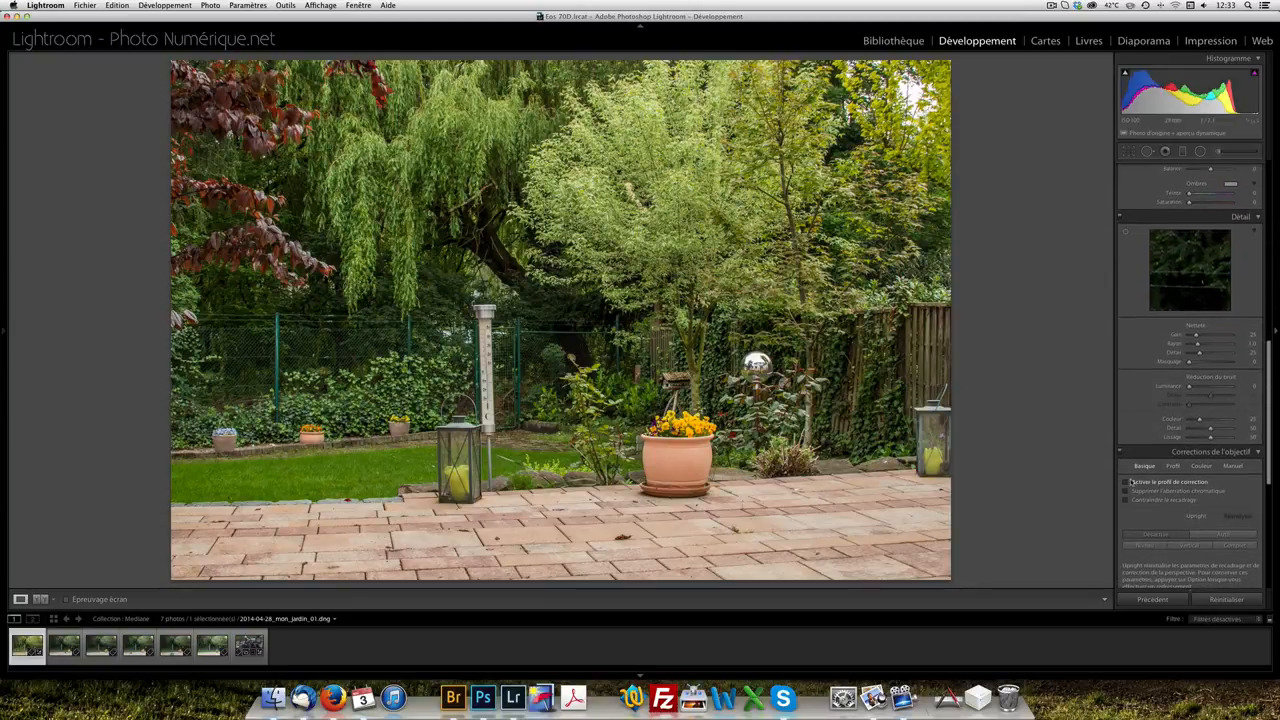
{"action": "left_click", "coordinate": [1125, 484]}
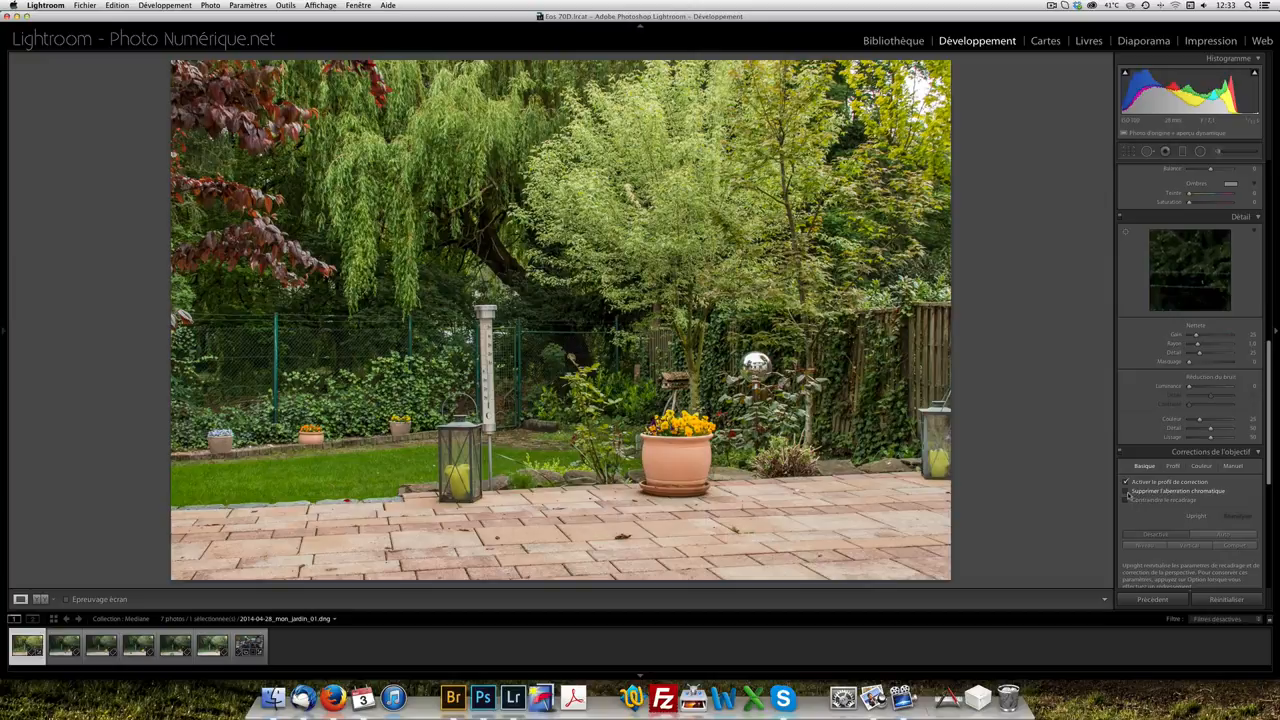
{"action": "left_click", "coordinate": [1126, 492]}
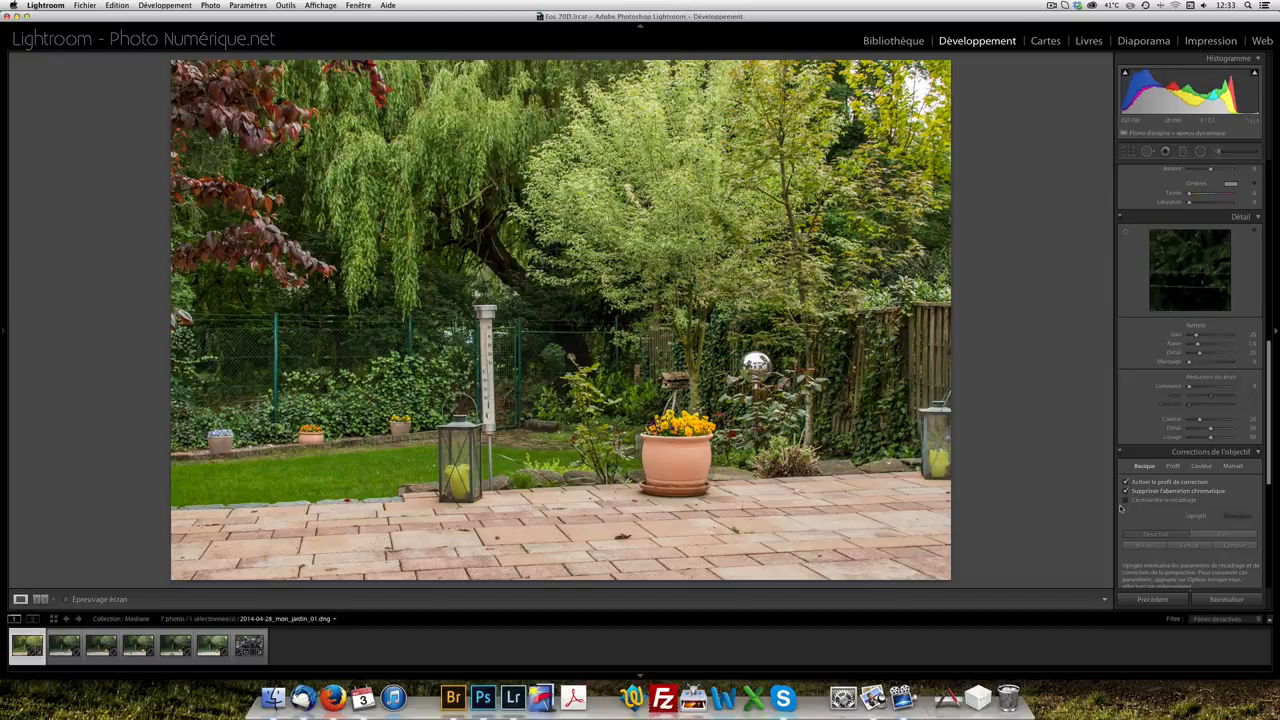
{"action": "left_click", "coordinate": [1217, 537]}
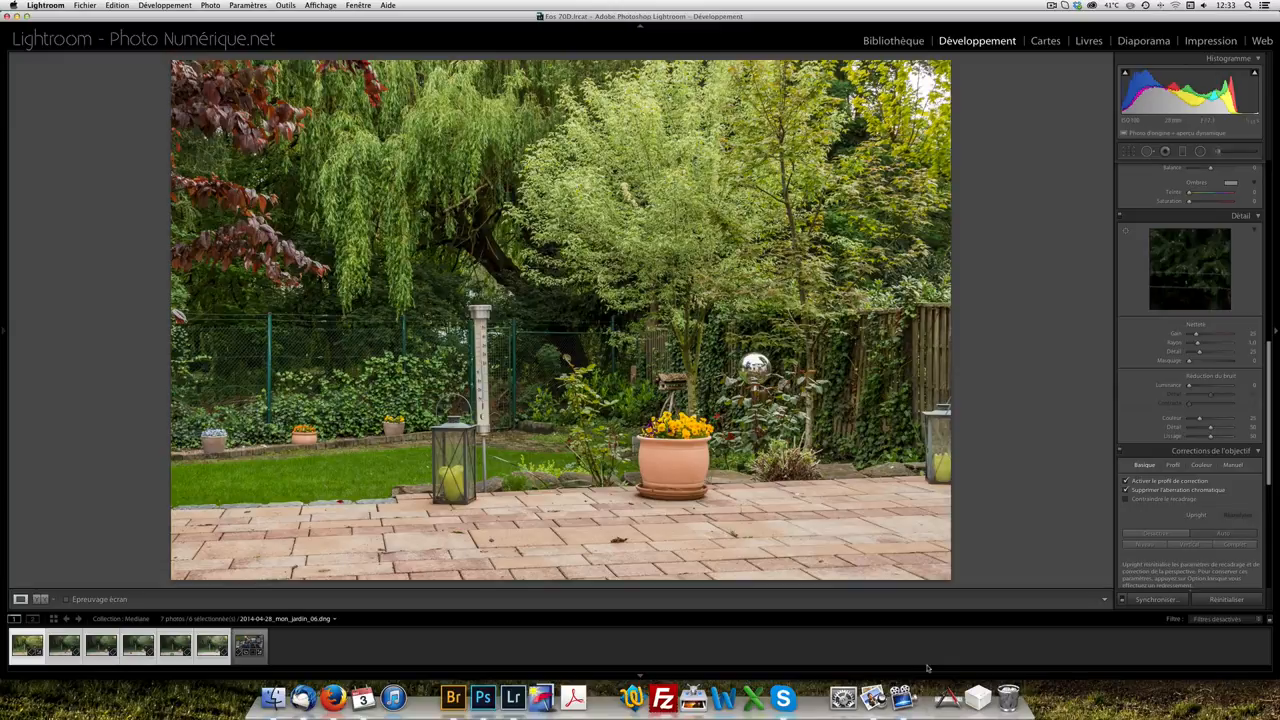
Synchronise all develop settings of the first photo to the other selected garden photos
{"action": "left_click", "coordinate": [1162, 603]}
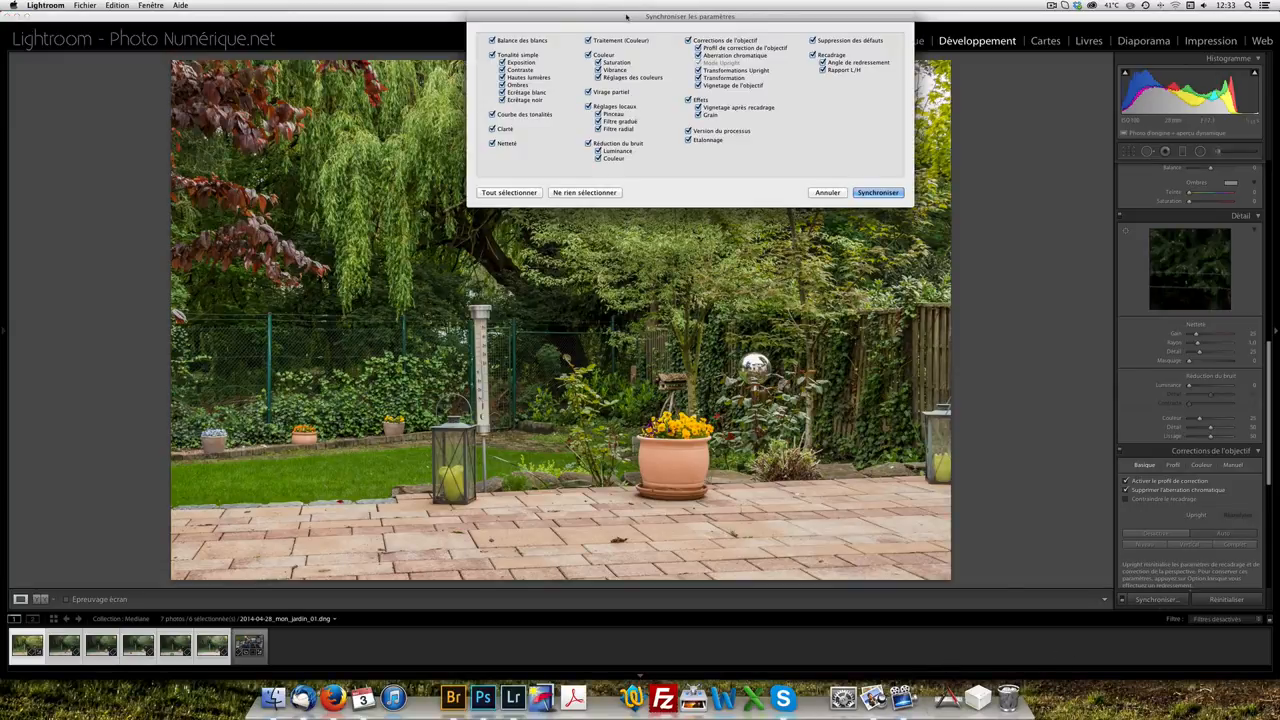
{"action": "left_click_drag", "start_coordinate": [630, 16], "coordinate": [543, 90]}
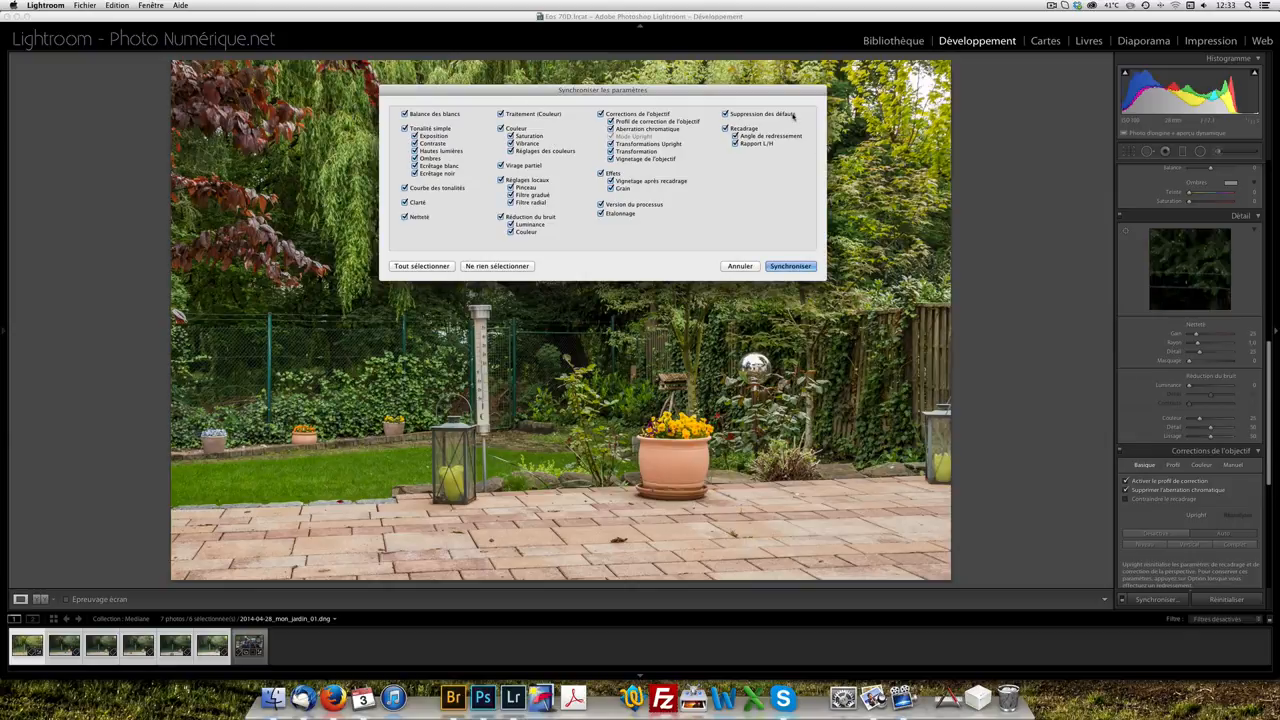
{"action": "left_click", "coordinate": [790, 266]}
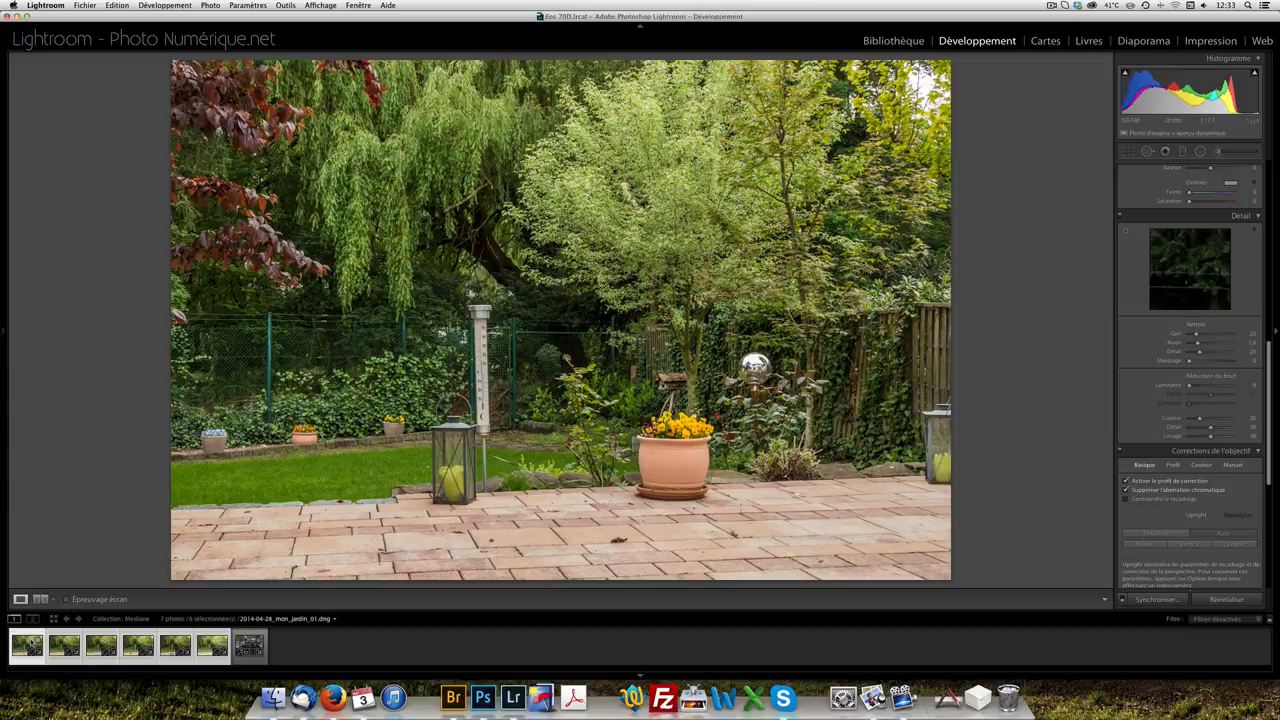
Check the synchronised photos in turn and set the exposure of the fourth one to +0.45 to match its neighbour
{"action": "key", "text": "Right"}
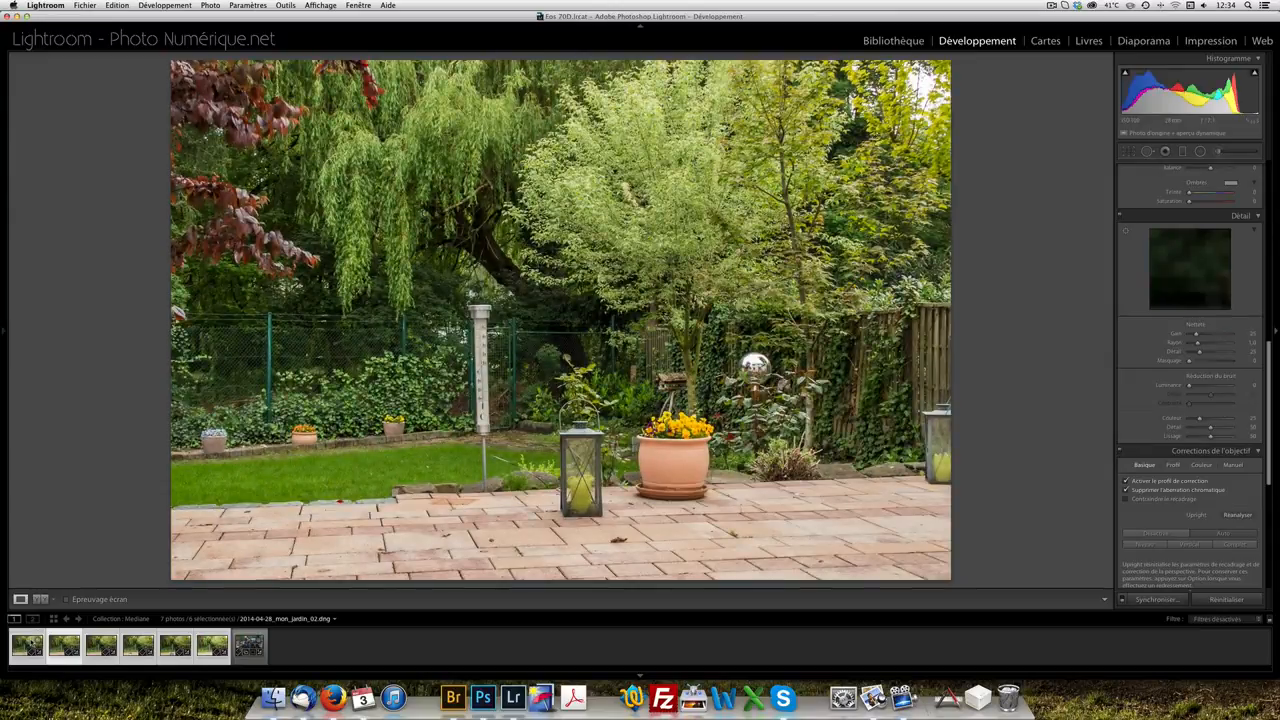
{"action": "key", "text": "Right"}
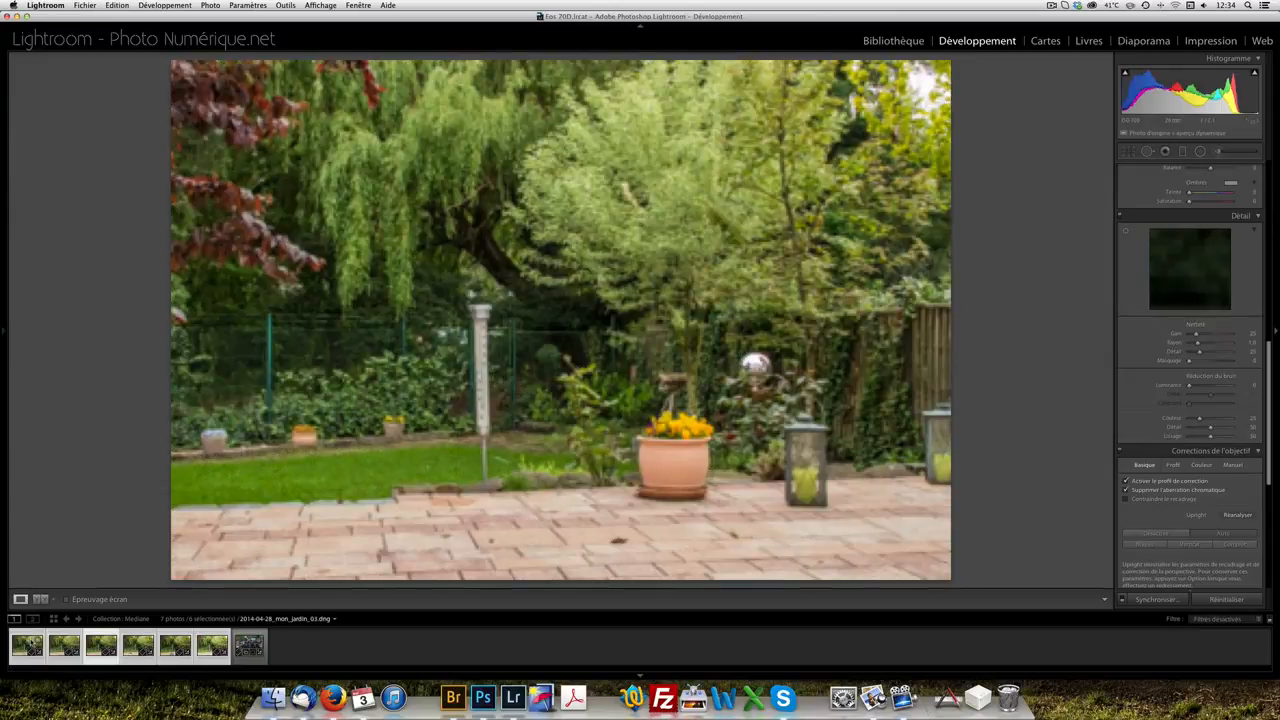
{"action": "key", "text": "Right"}
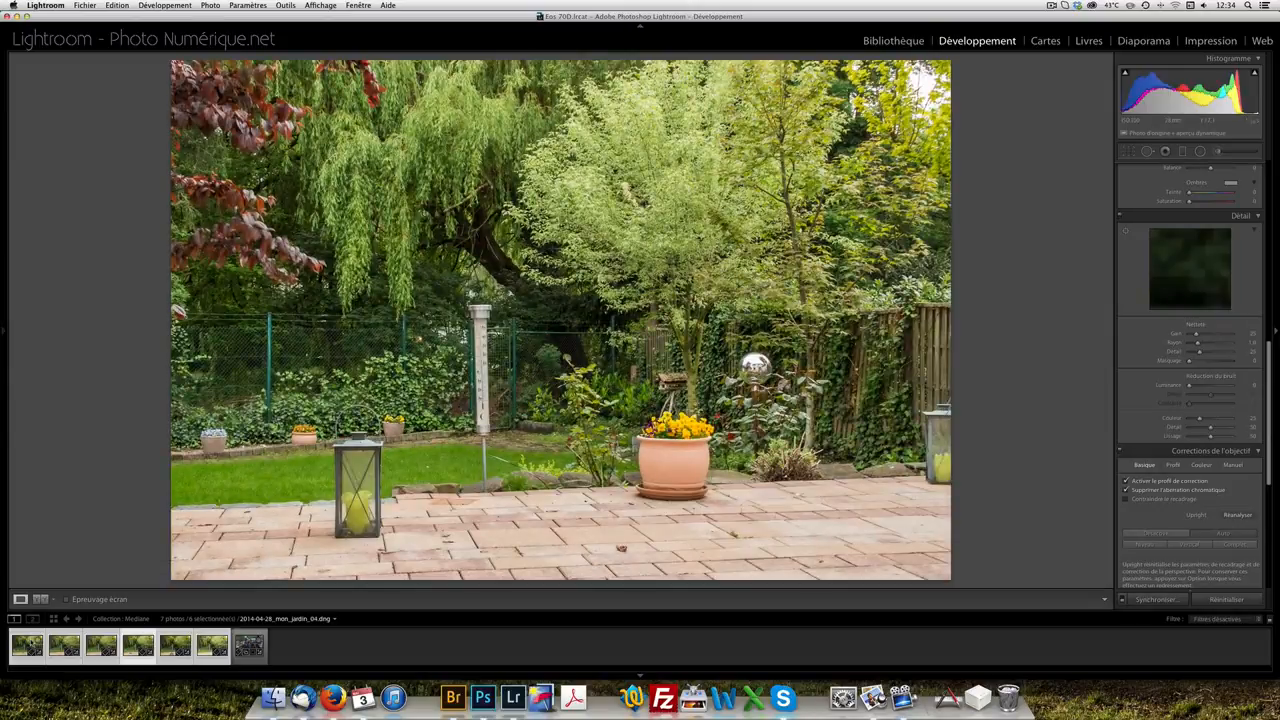
{"action": "key", "text": "Left"}
{"action": "key", "text": "Right"}
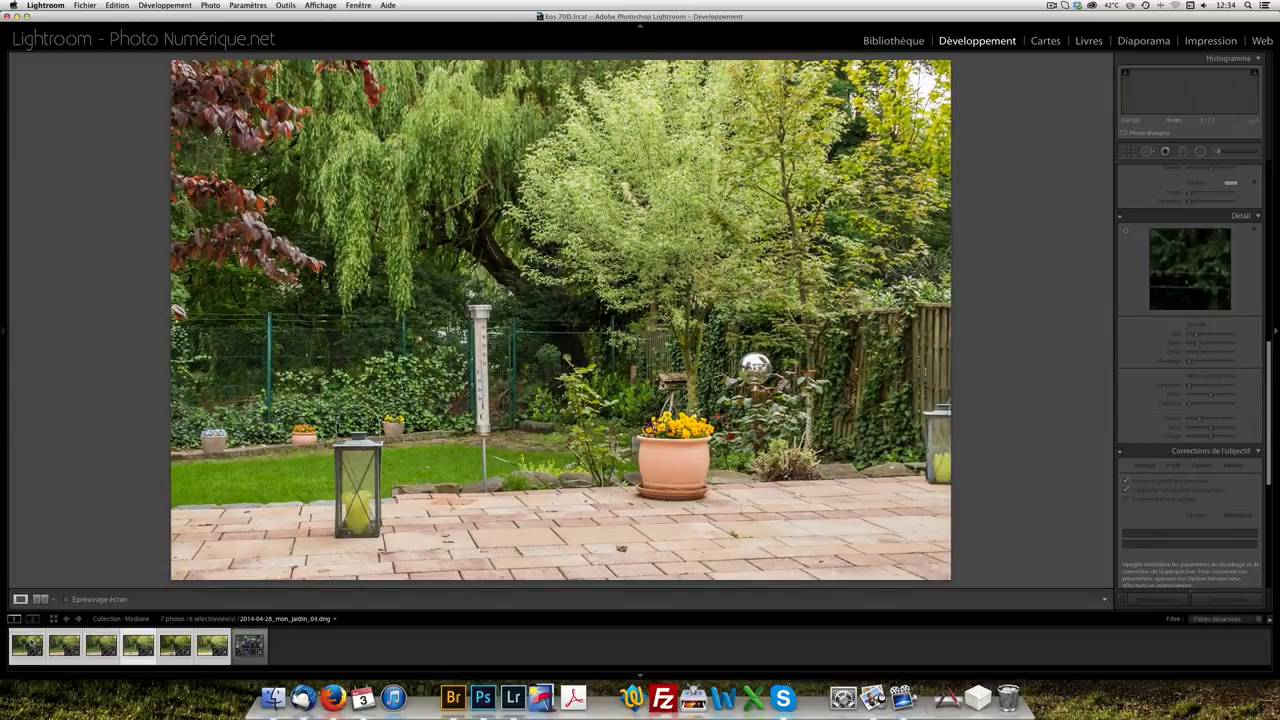
{"action": "scroll", "coordinate": [1226, 484], "scroll_direction": "up", "scroll_amount": 10}
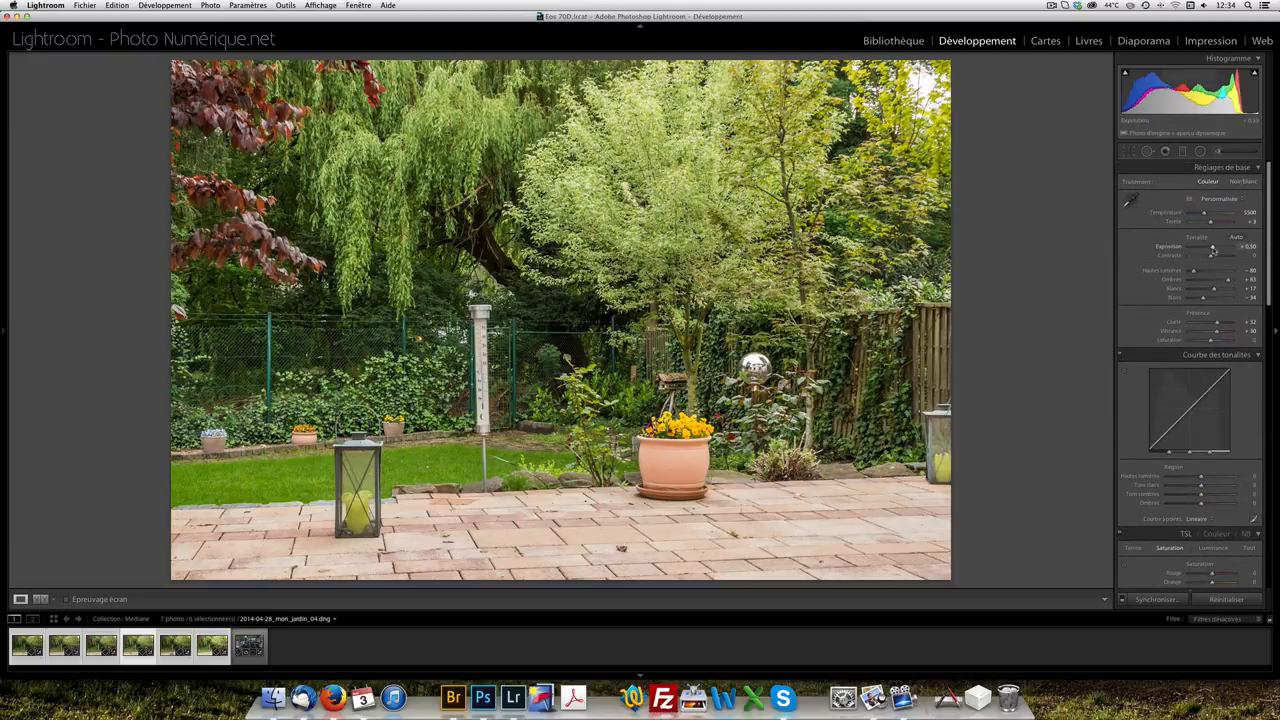
{"action": "left_click_drag", "start_coordinate": [1212, 252], "coordinate": [1213, 251]}
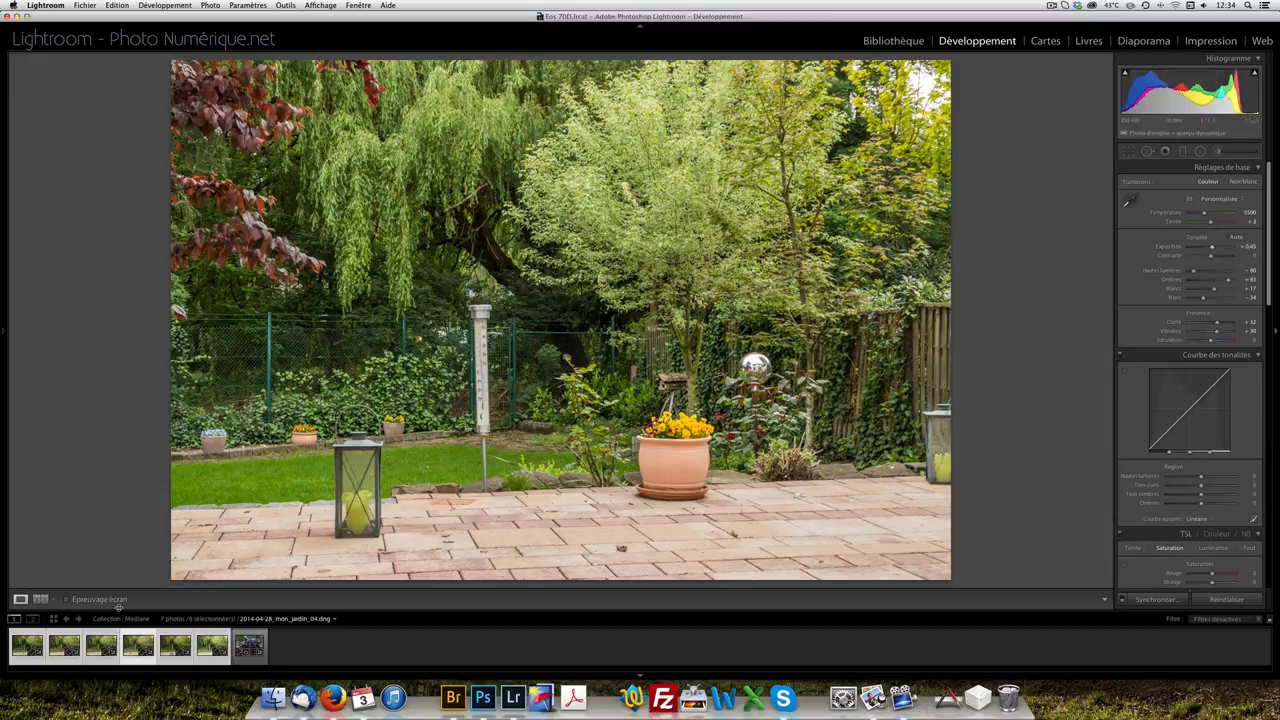
{"action": "key", "text": "Left"}
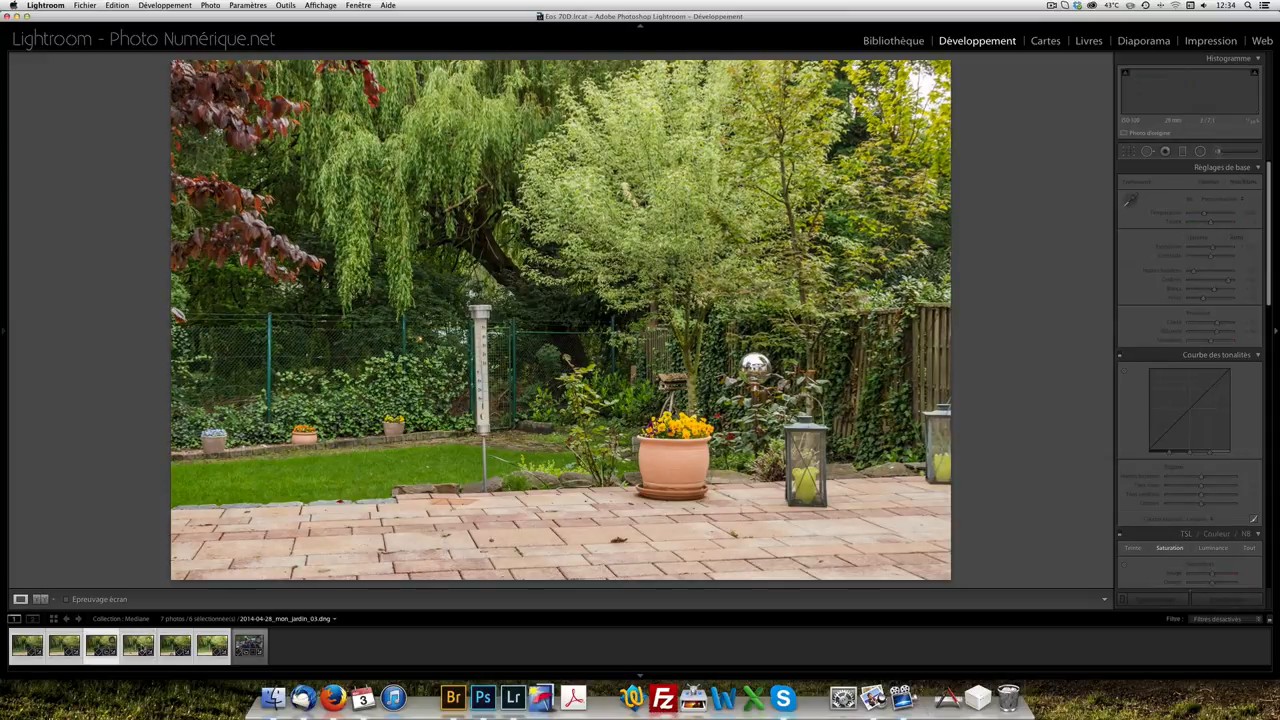
{"action": "key", "text": "Right"}
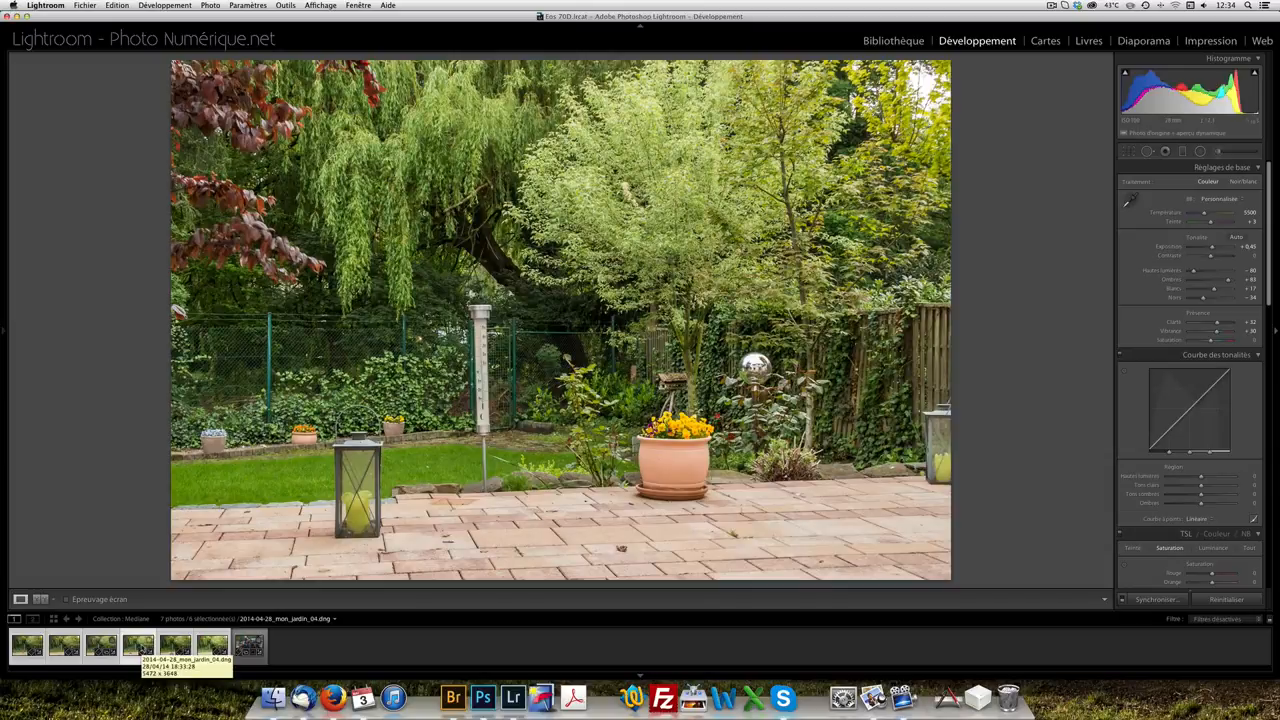
Lower the exposure of the sixth garden photo to −0.20
{"action": "key", "text": "Right"}
{"action": "key", "text": "Right"}
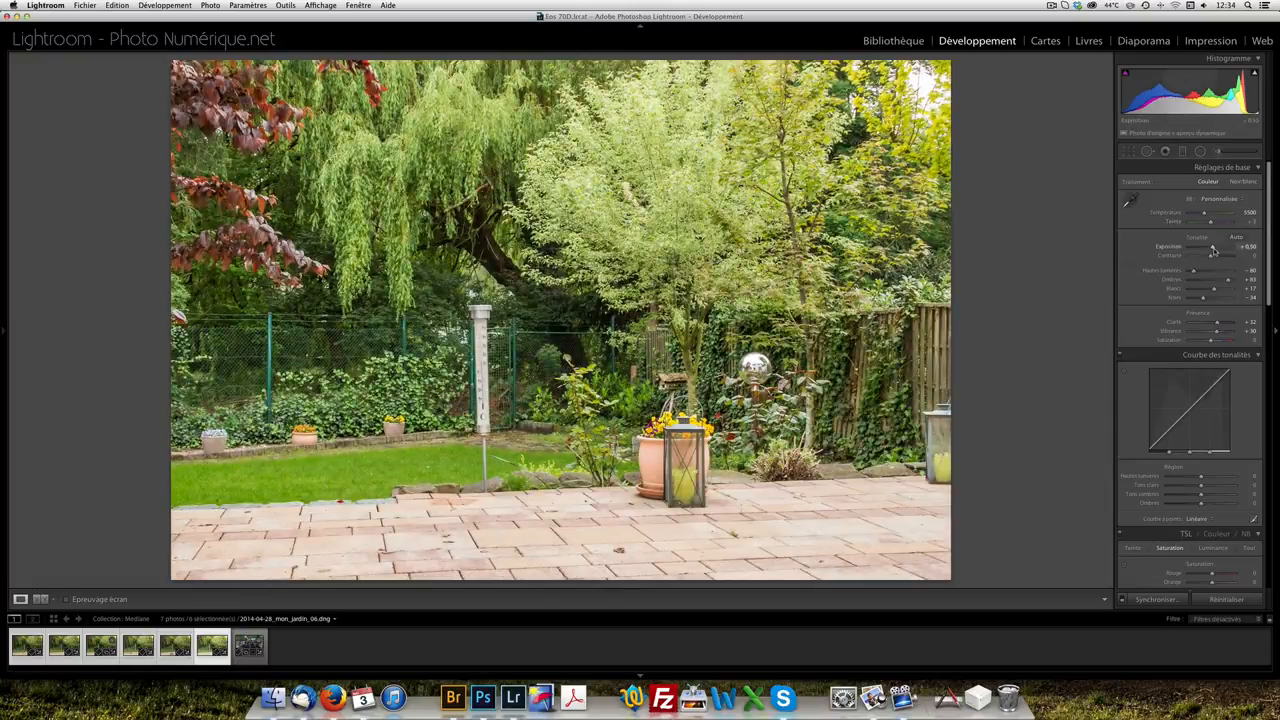
{"action": "left_click_drag", "start_coordinate": [1213, 247], "coordinate": [1209, 252]}
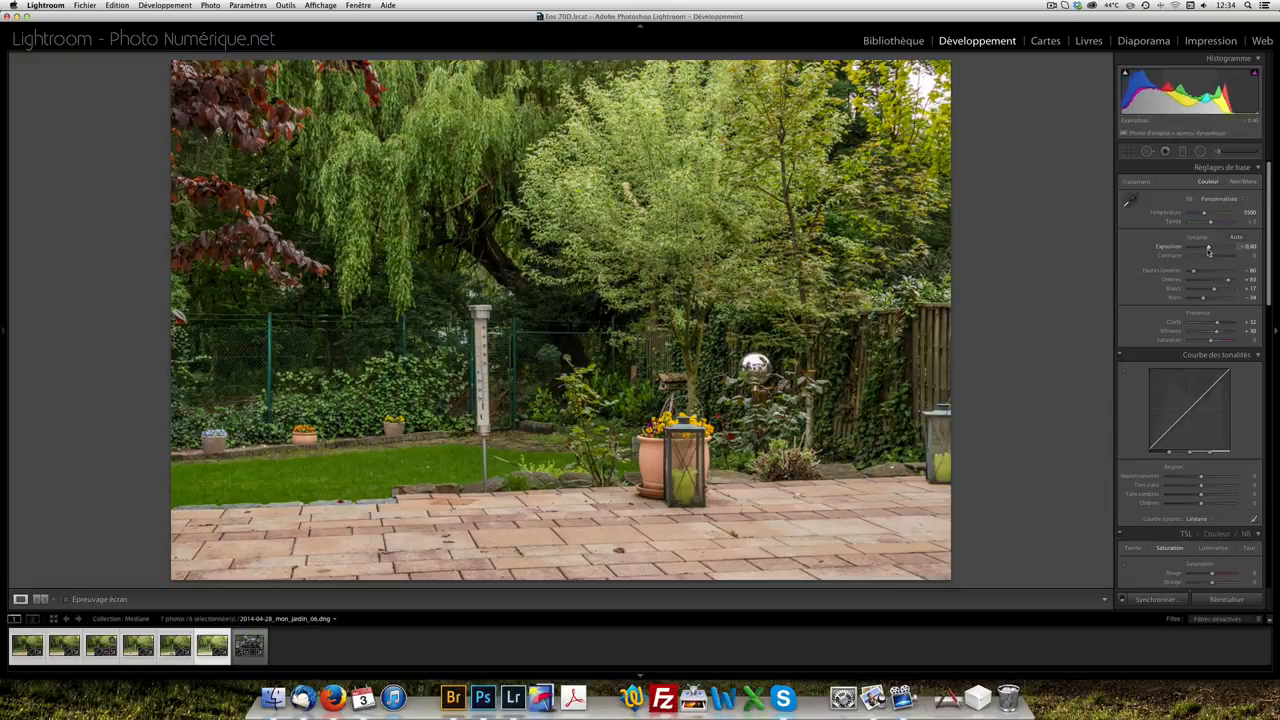
{"action": "left_click_drag", "start_coordinate": [1208, 251], "coordinate": [1212, 251]}
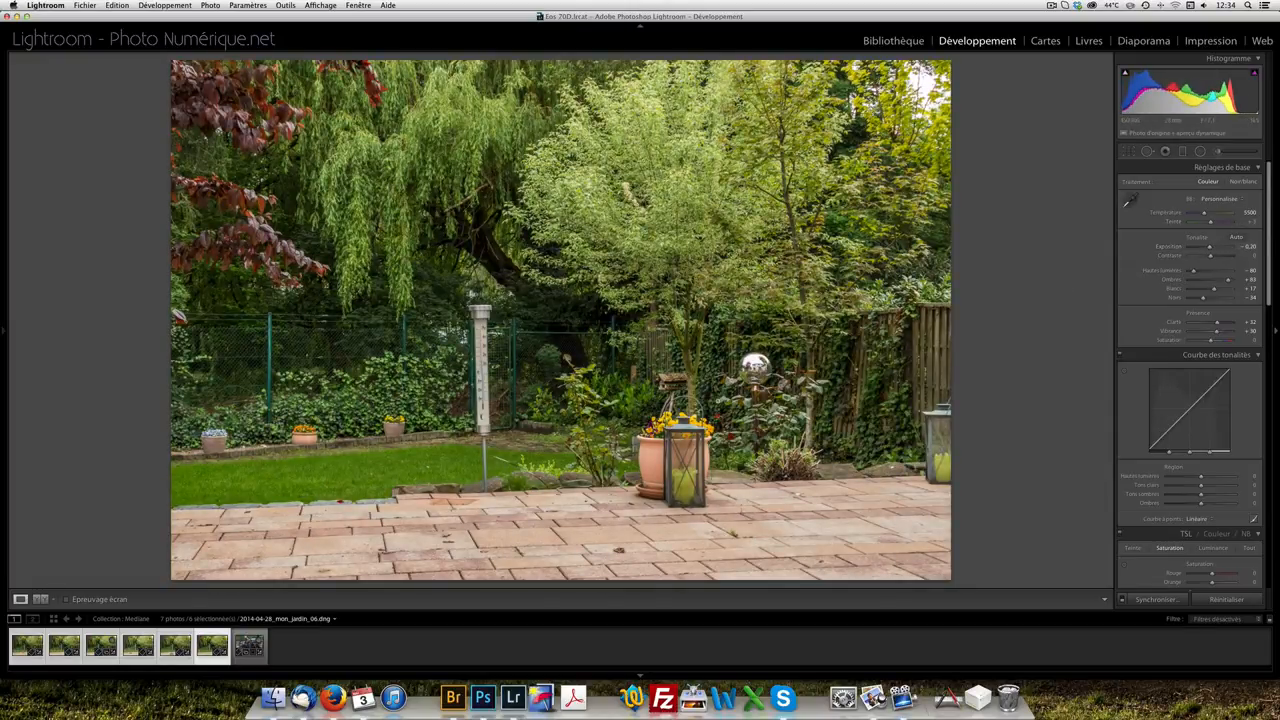
Compare the brightness of the sixth photo with the preceding ones and select only the first photo
{"action": "key", "text": "Left"}
{"action": "key", "text": "Left"}
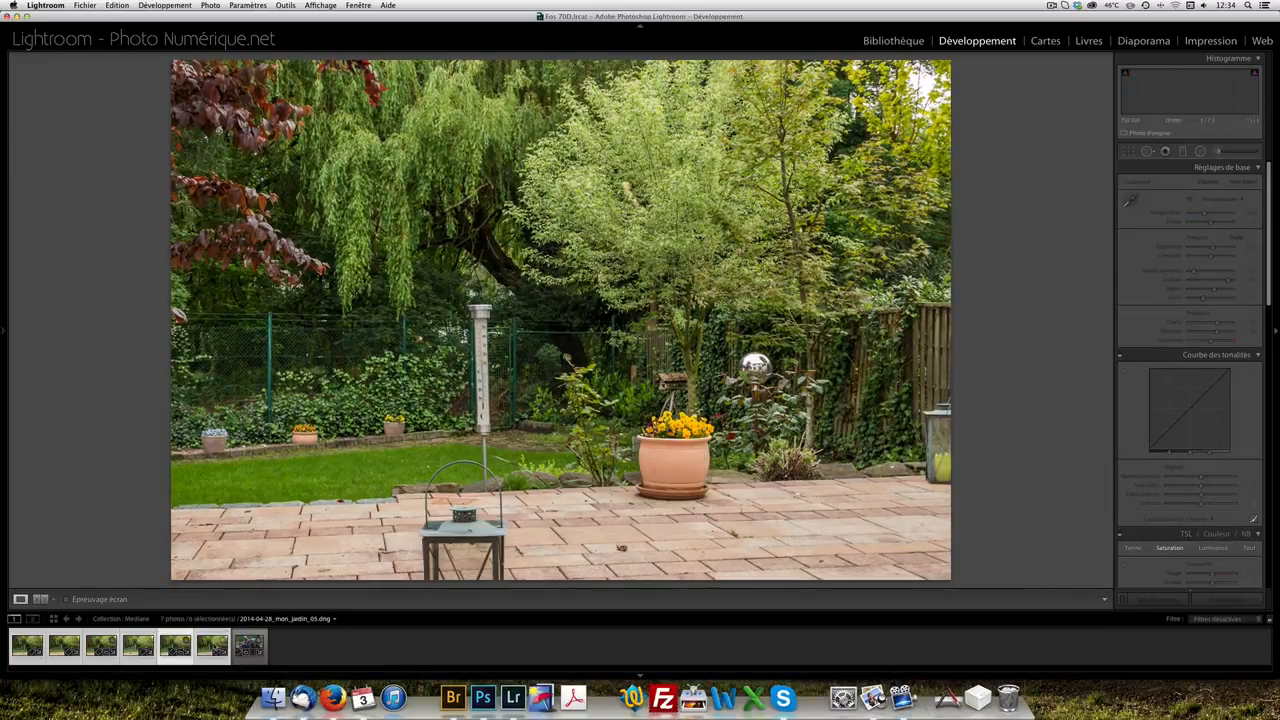
{"action": "key", "text": "Right"}
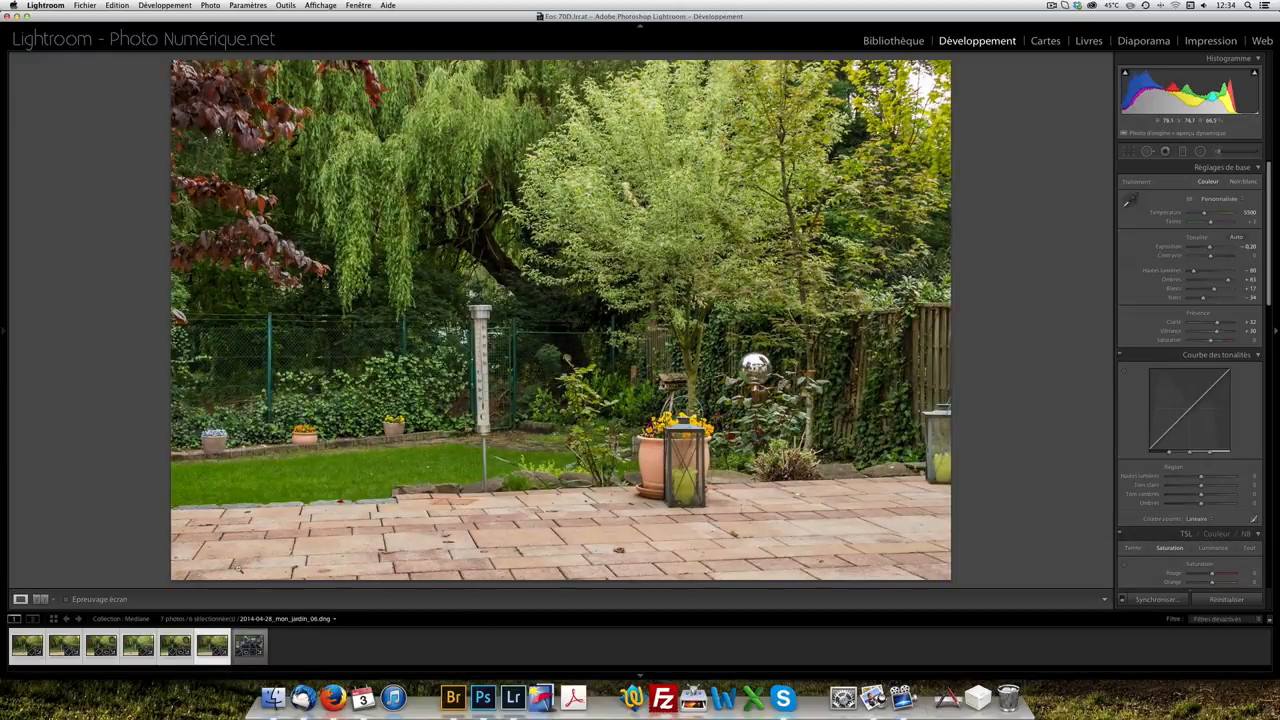
{"action": "key", "text": "Left"}
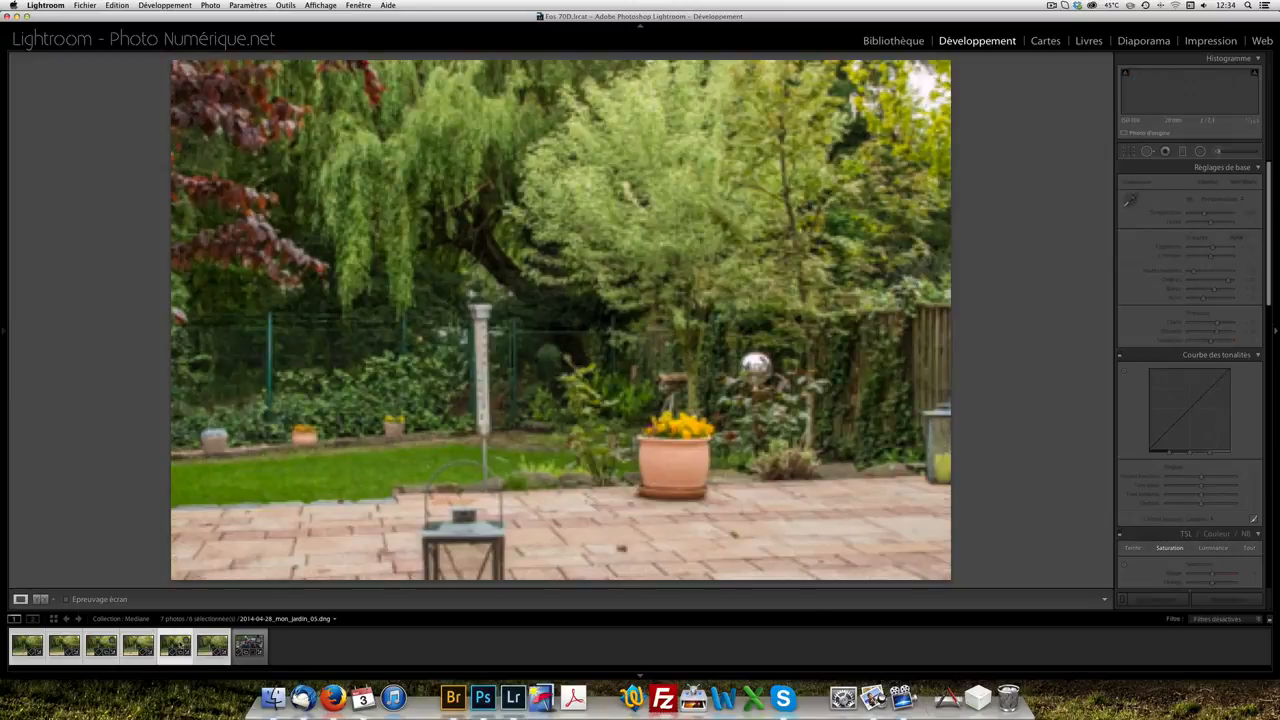
{"action": "key", "text": "Right"}
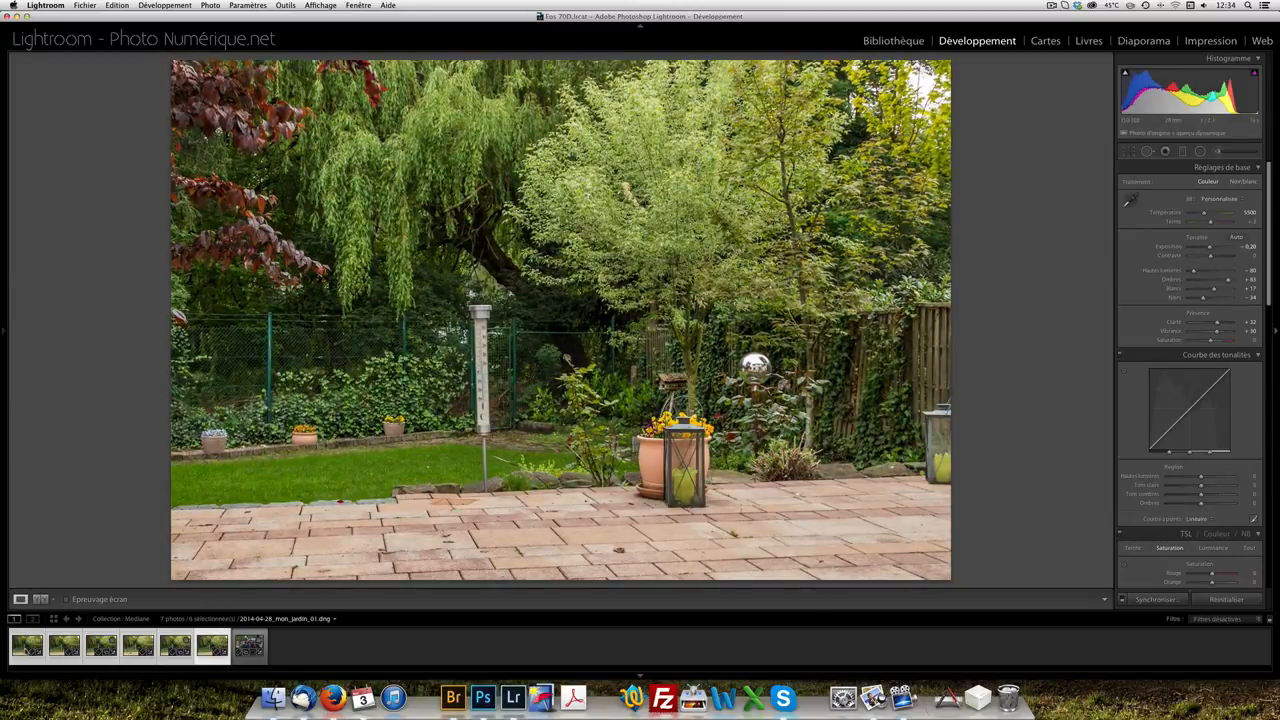
{"action": "left_click", "coordinate": [33, 660]}
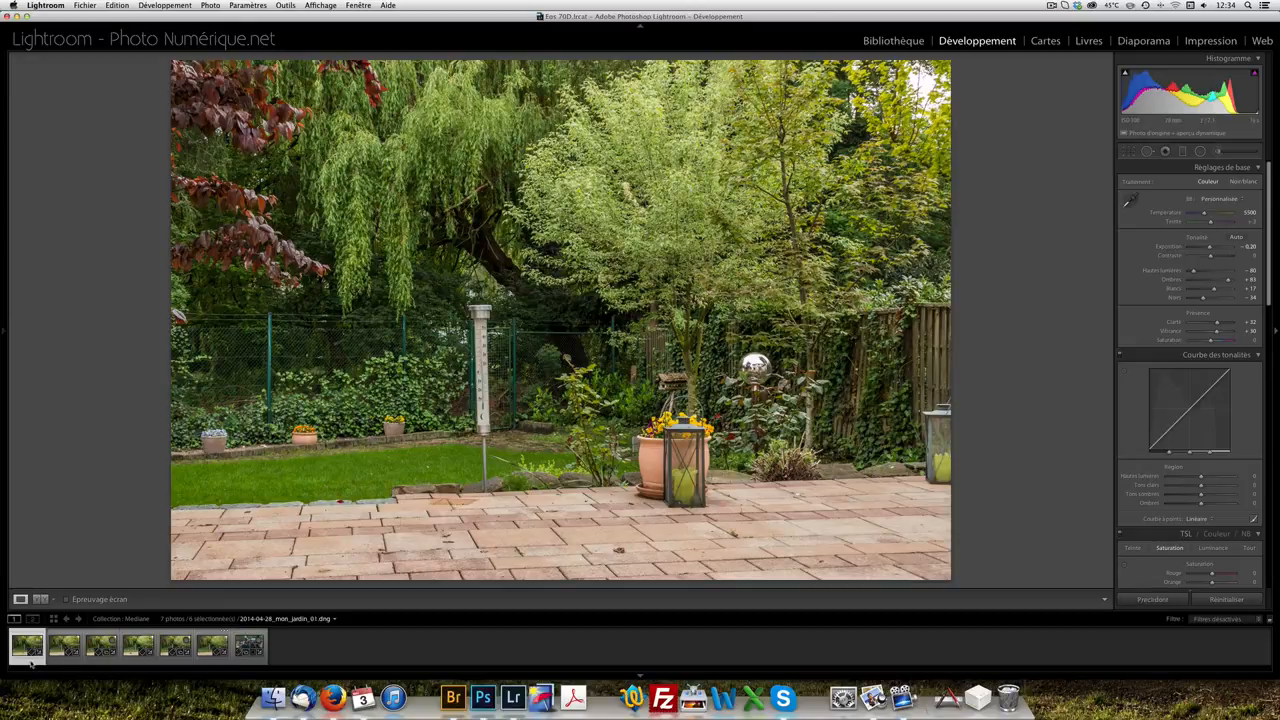
Select all six garden photos, open them as layers of a single Photoshop document, and switch to Photoshop
{"action": "left_click", "coordinate": [207, 652], "text": "shift"}
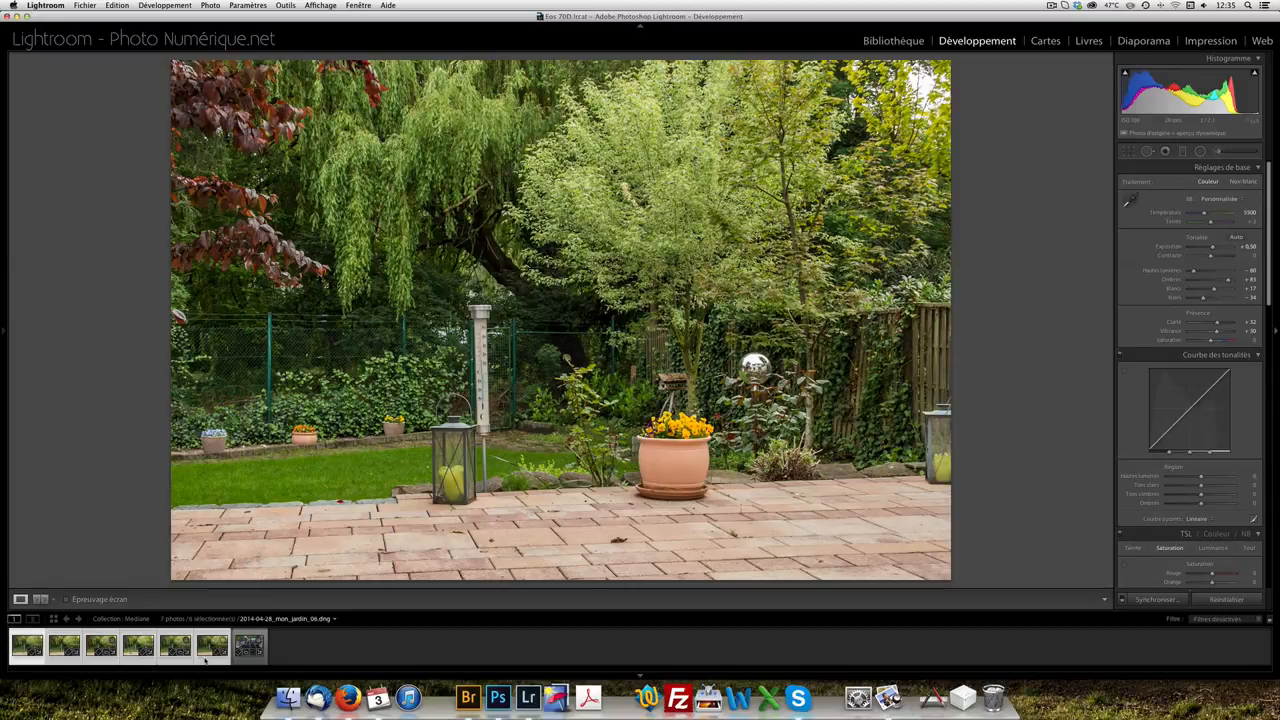
{"action": "right_click", "coordinate": [207, 657]}
{"action": "mouse_move", "coordinate": [276, 575]}
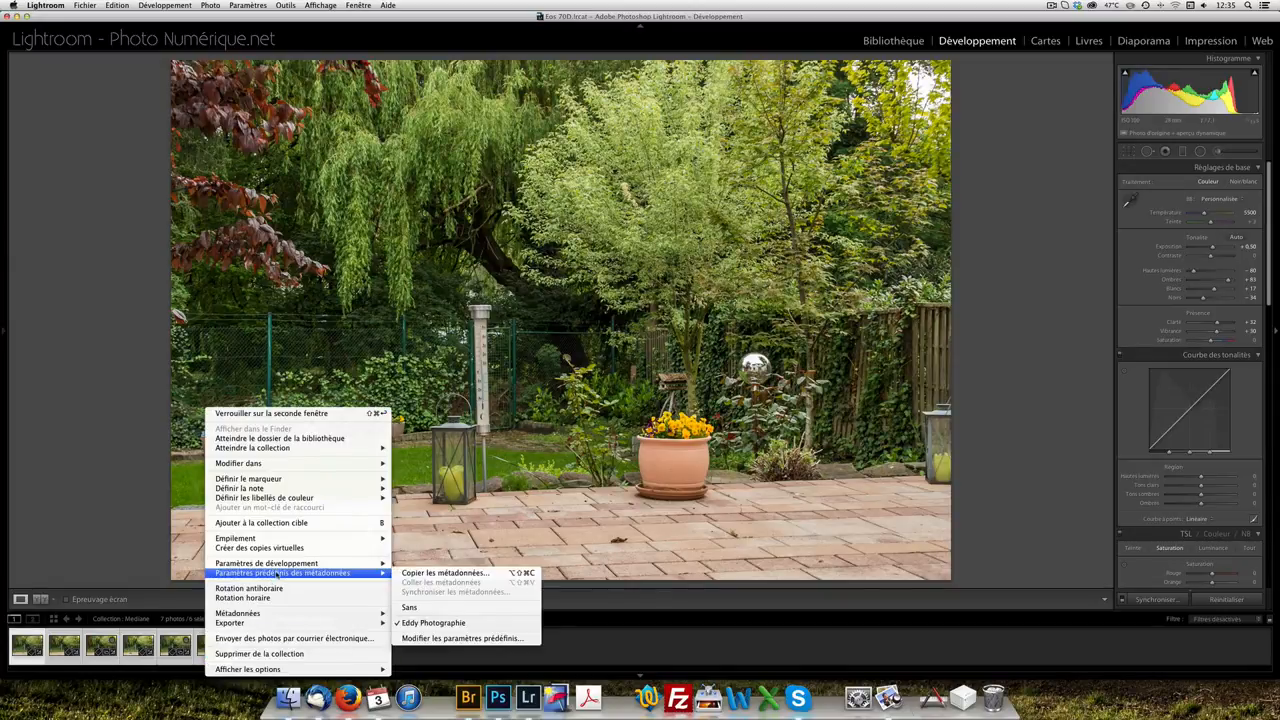
{"action": "mouse_move", "coordinate": [286, 467]}
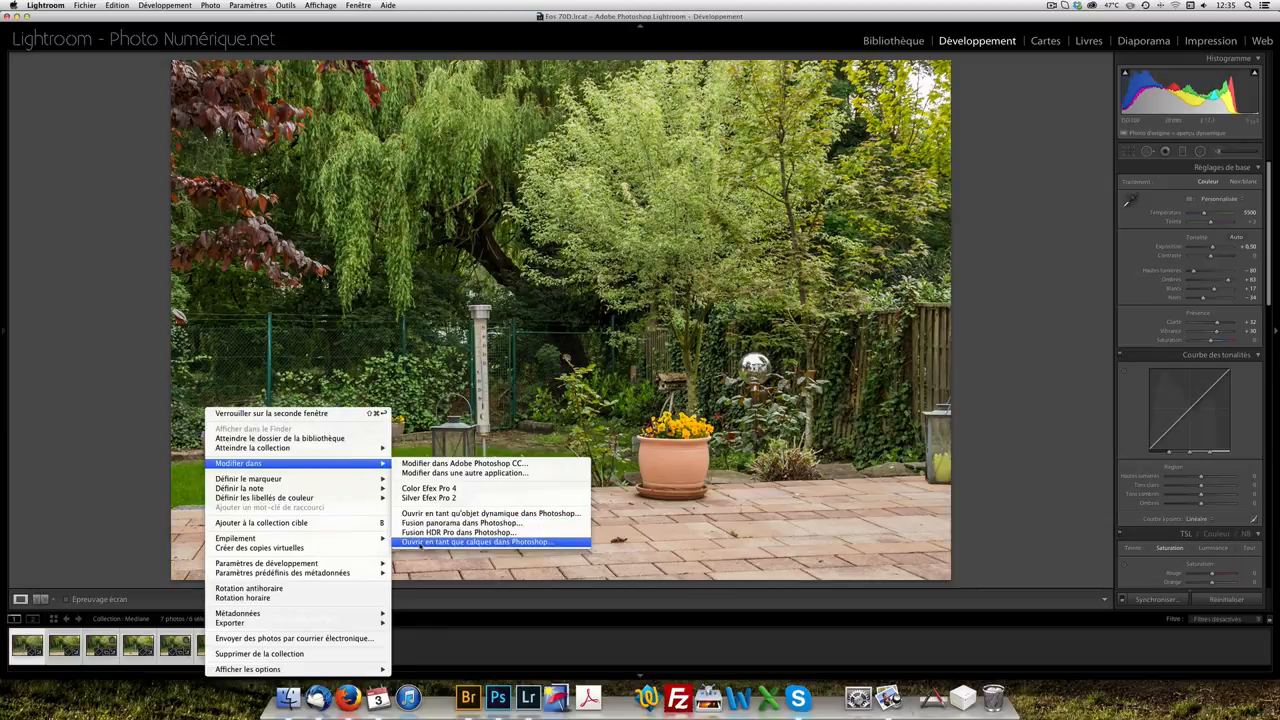
{"action": "left_click", "coordinate": [487, 542]}
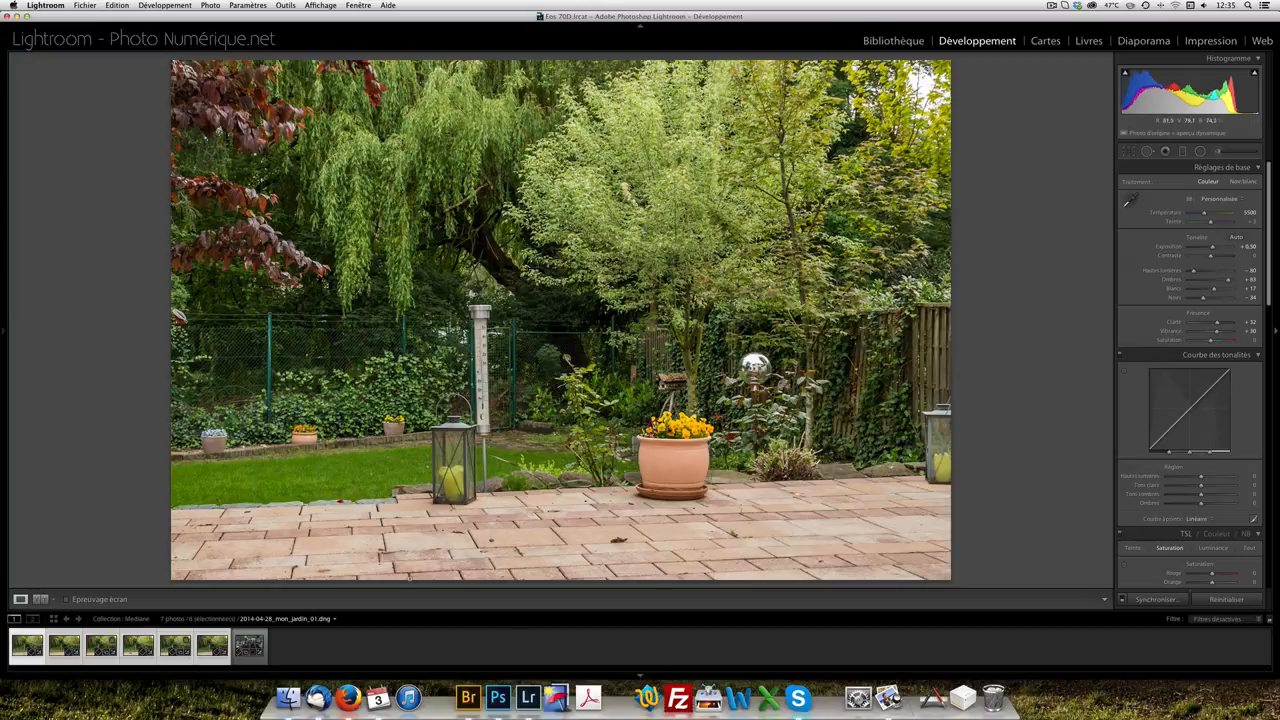
{"action": "left_click", "coordinate": [496, 686]}
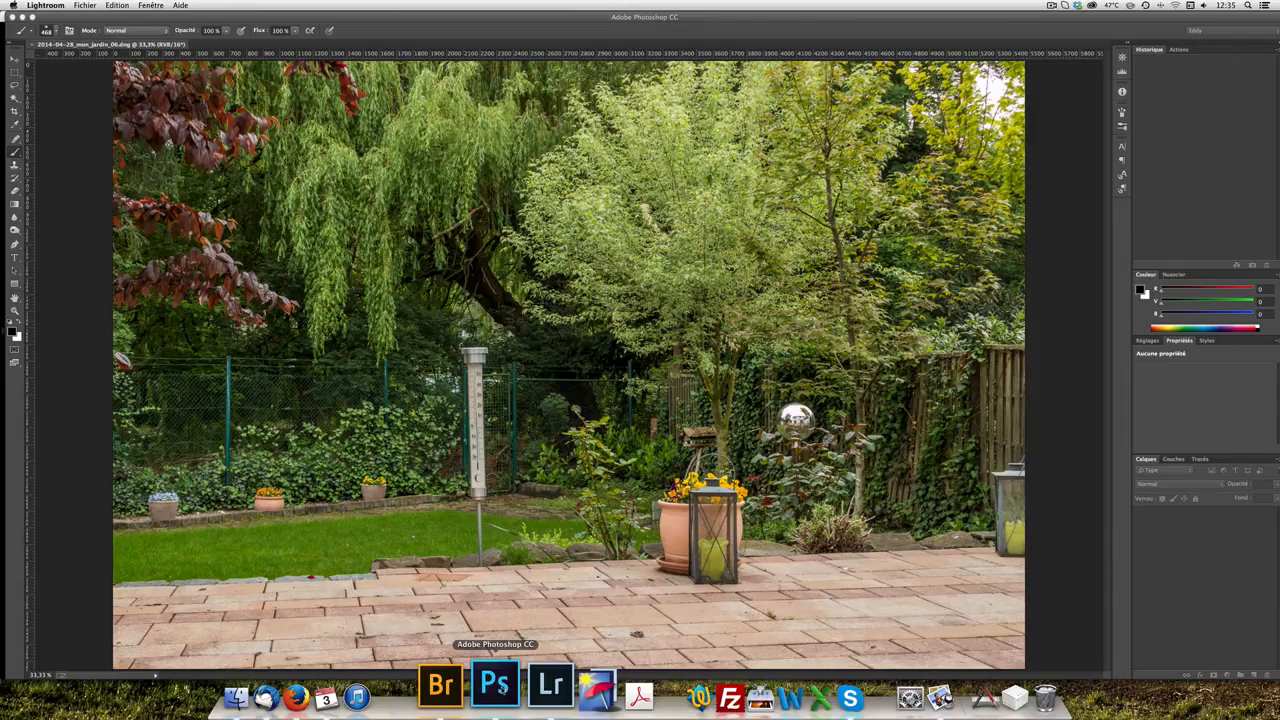
{"action": "mouse_move", "coordinate": [496, 686]}
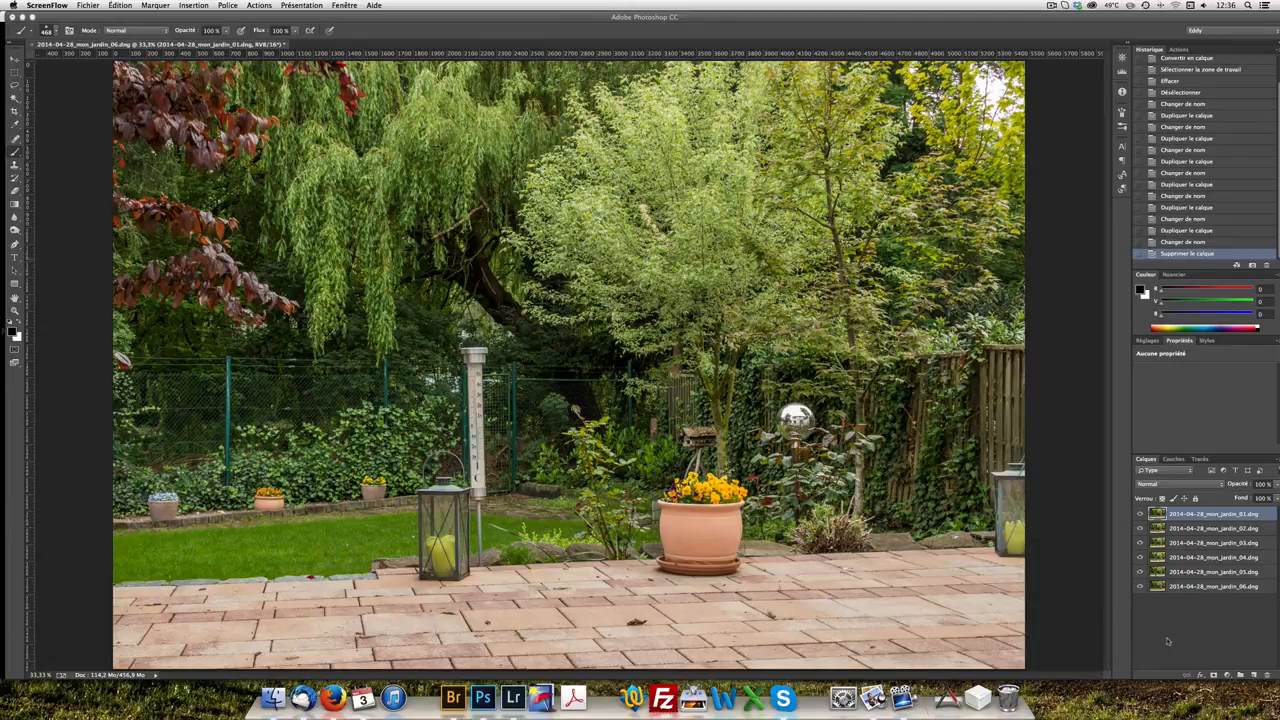
Isolate the bottom photo layer, reveal the layers above it one by one, and compare the lantern's position in each
{"action": "left_click", "coordinate": [1139, 588], "text": "alt"}
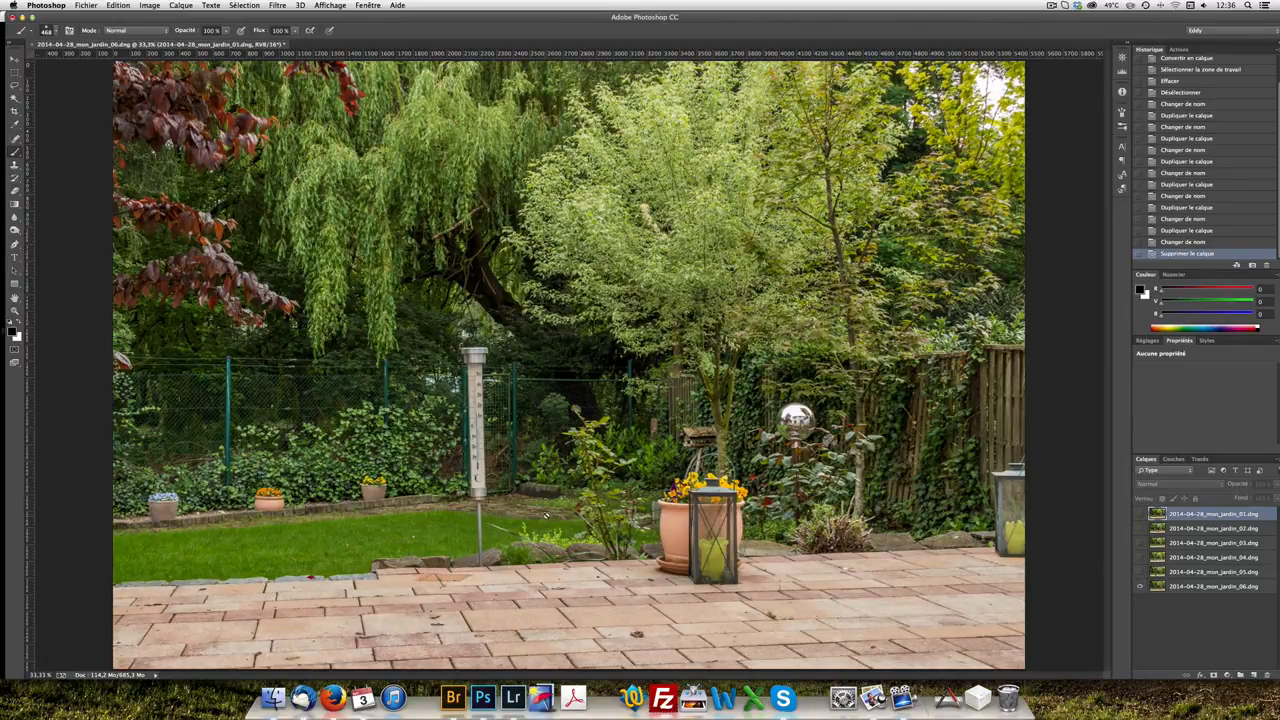
{"action": "left_click", "coordinate": [1140, 572]}
{"action": "left_click", "coordinate": [1140, 557]}
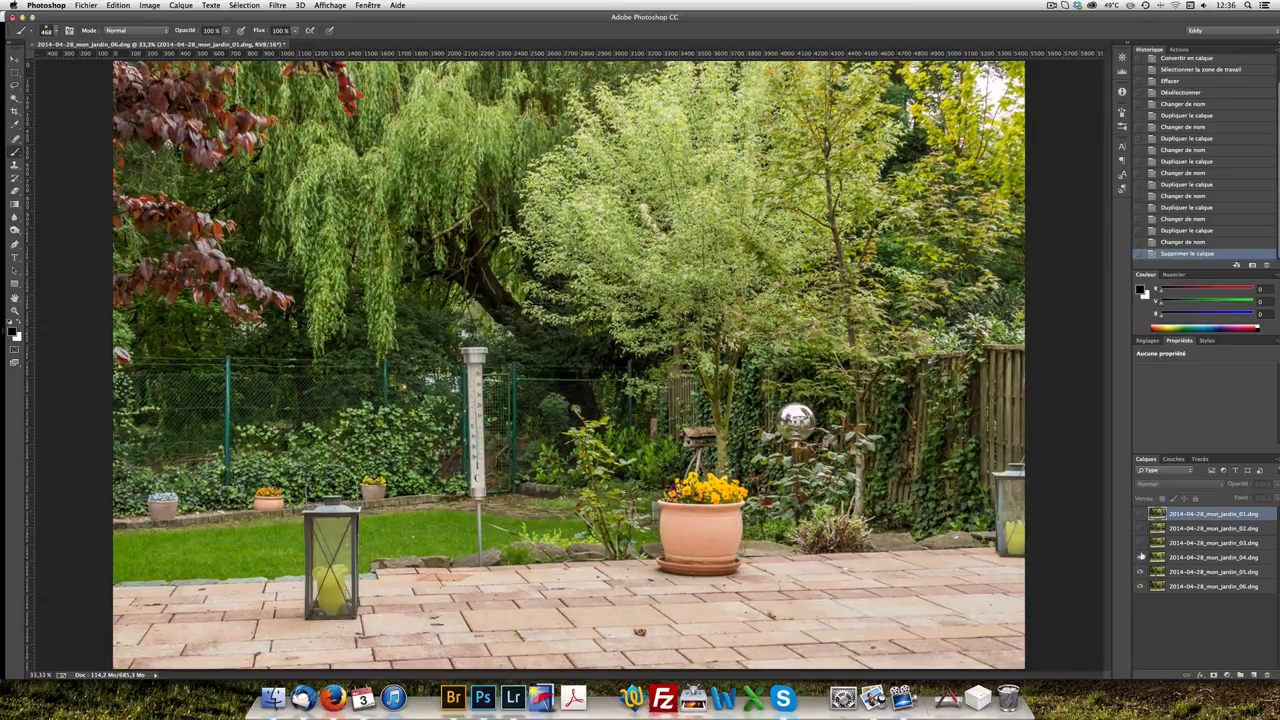
{"action": "left_click", "coordinate": [1140, 543]}
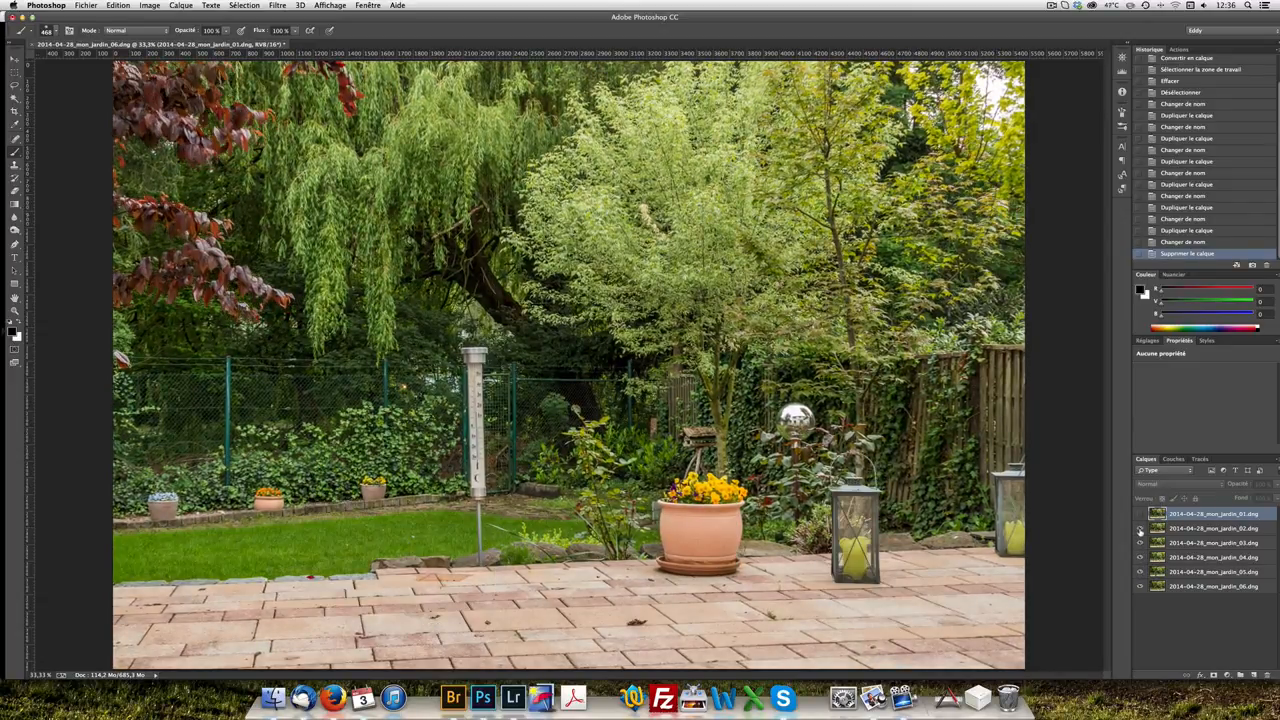
{"action": "left_click", "coordinate": [1140, 529]}
{"action": "left_click", "coordinate": [1140, 514]}
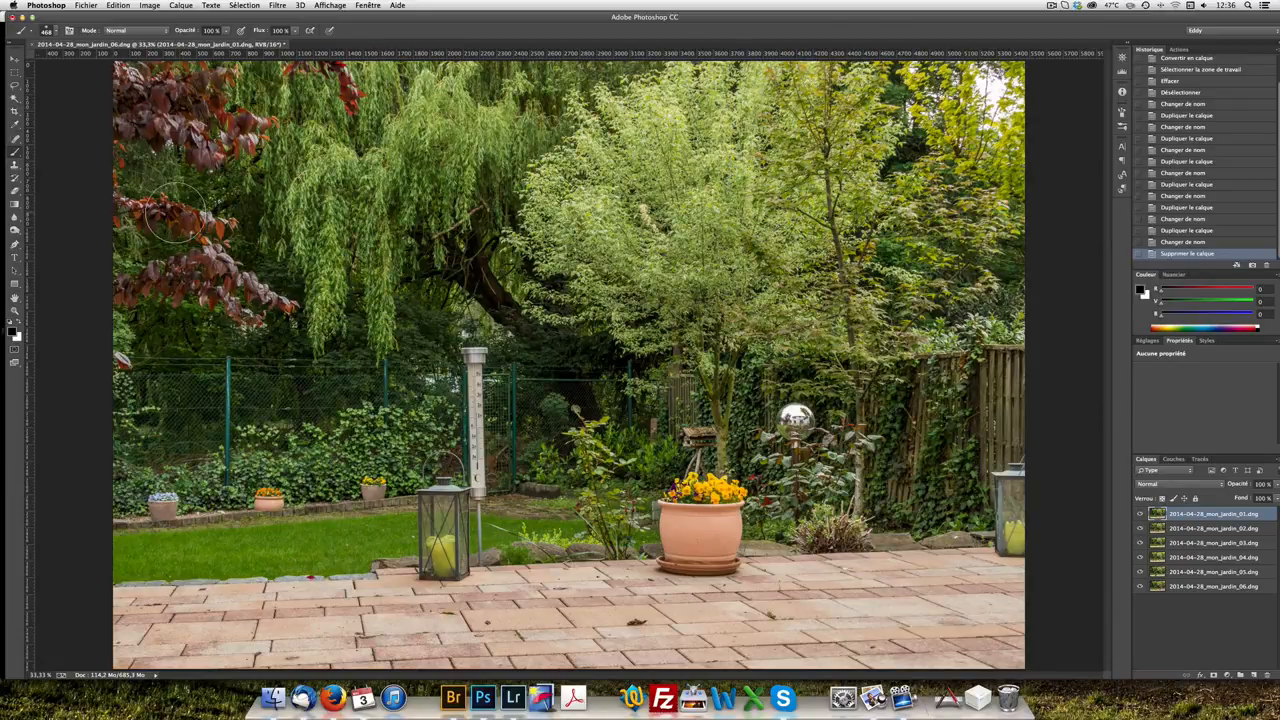
{"action": "left_click", "coordinate": [1139, 514]}
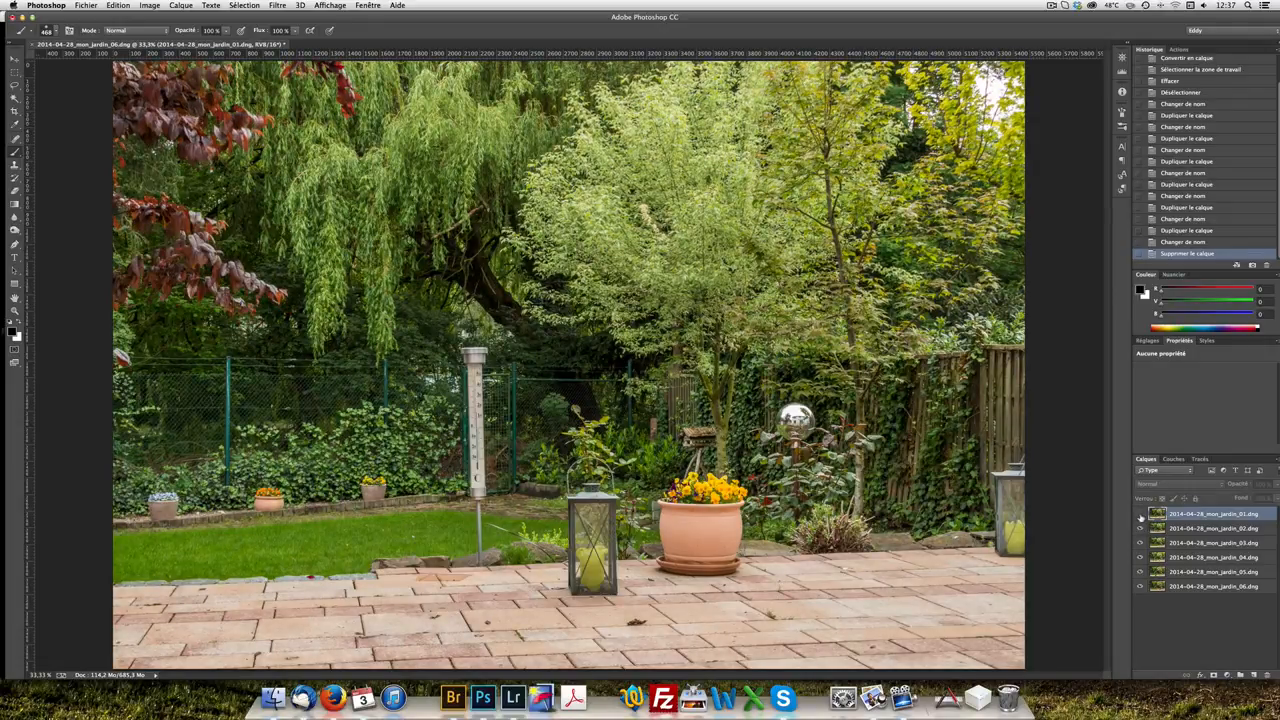
{"action": "left_click", "coordinate": [1139, 514]}
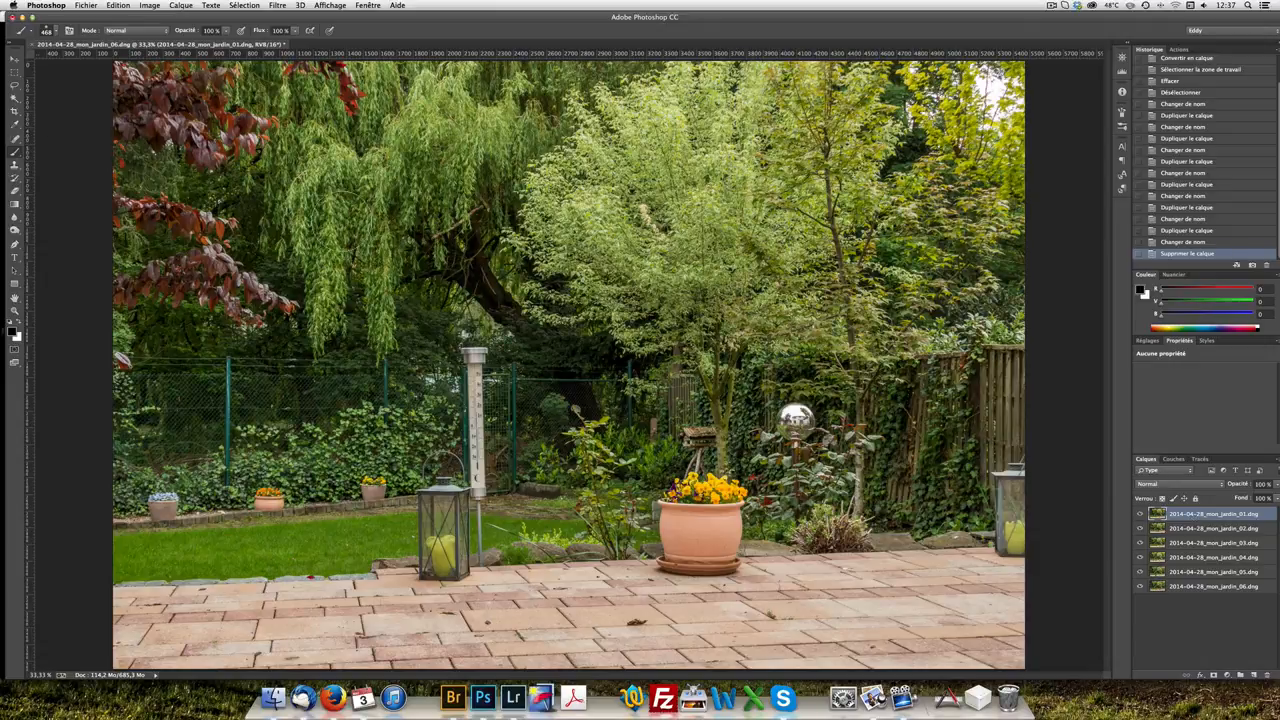
Copy the full-width upper half of the 2014-04-28_mon_jardin_01.dng layer to a new layer and check the copy in isolation
{"action": "left_click", "coordinate": [14, 73]}
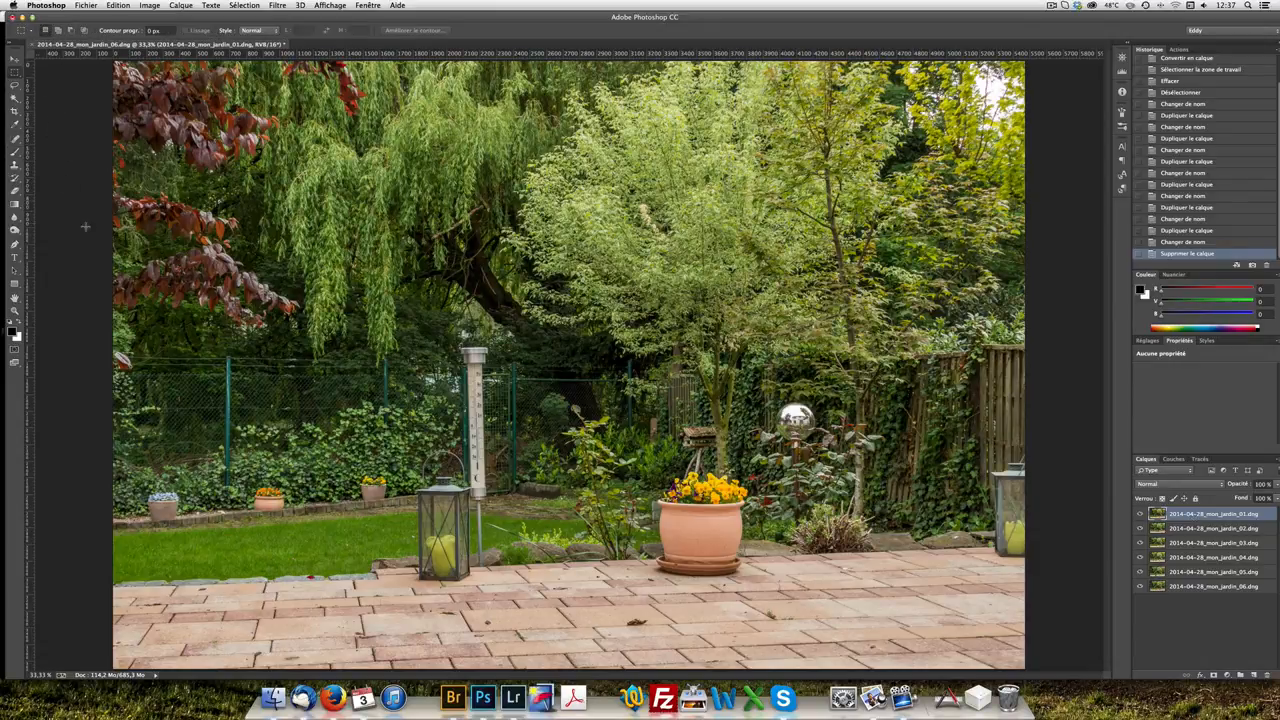
{"action": "left_click_drag", "start_coordinate": [262, 232], "coordinate": [1174, 18]}
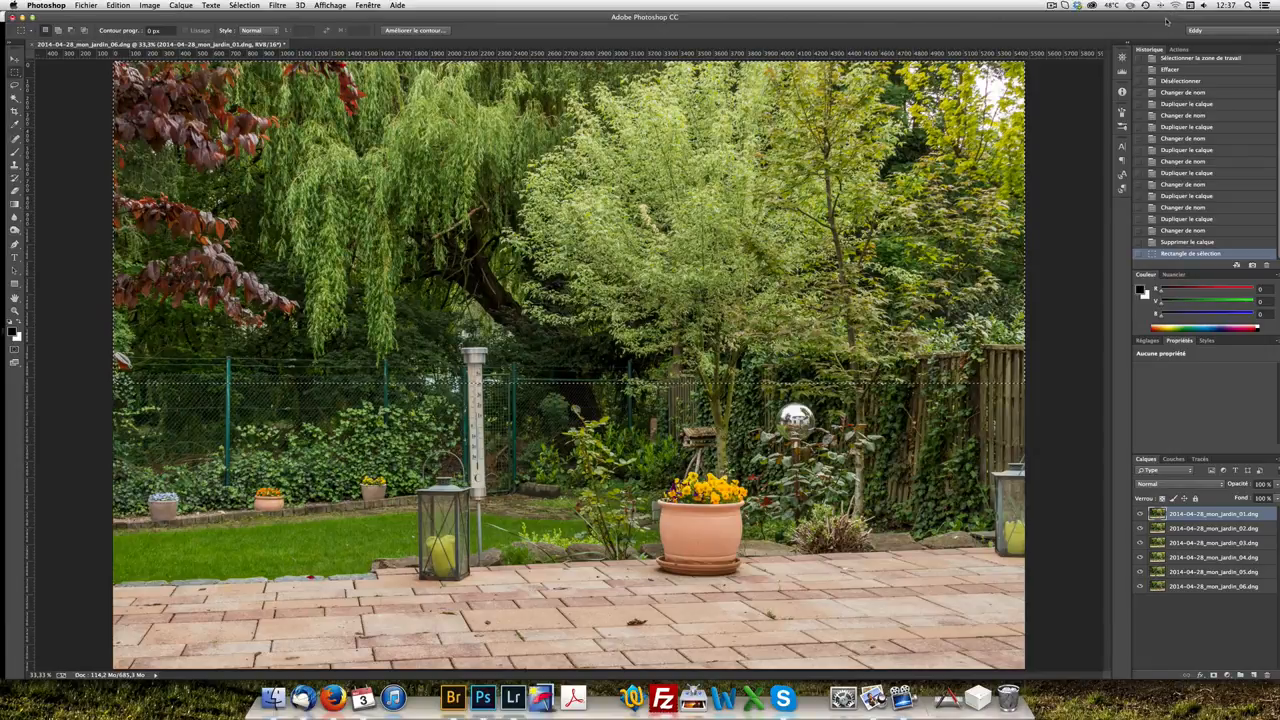
{"action": "key", "text": "super+j"}
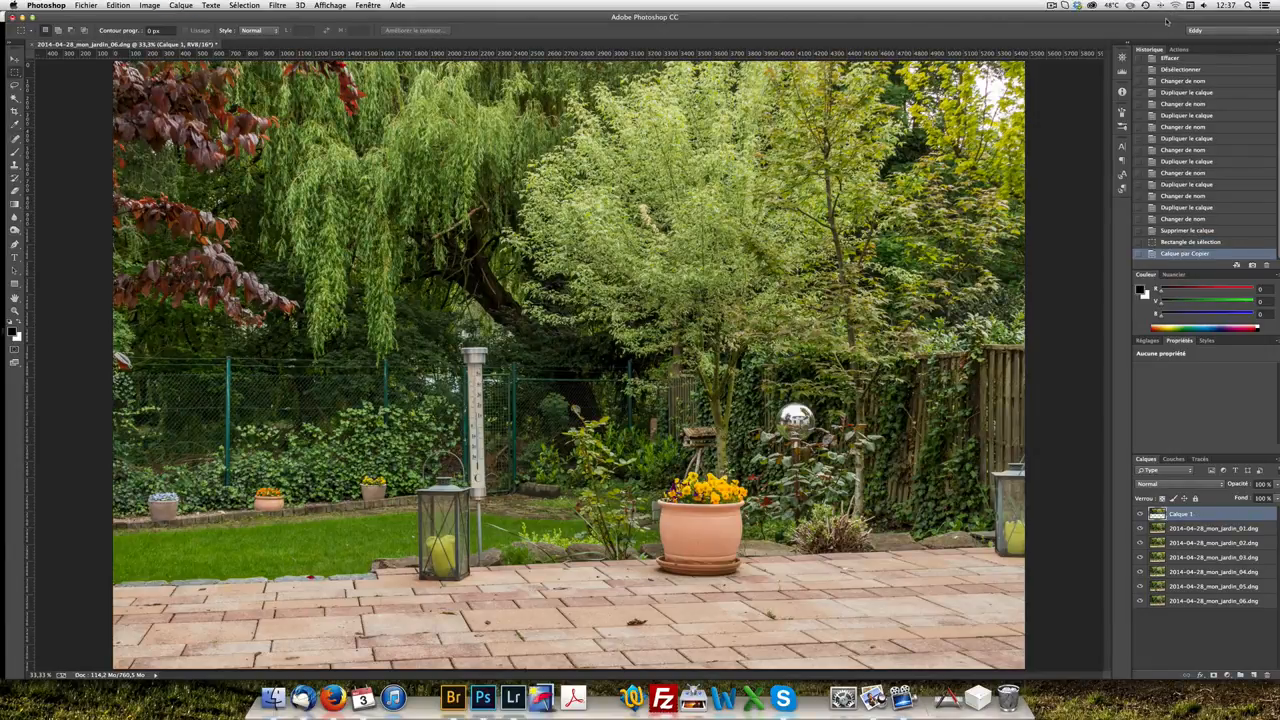
{"action": "left_click", "coordinate": [1140, 514], "text": "alt"}
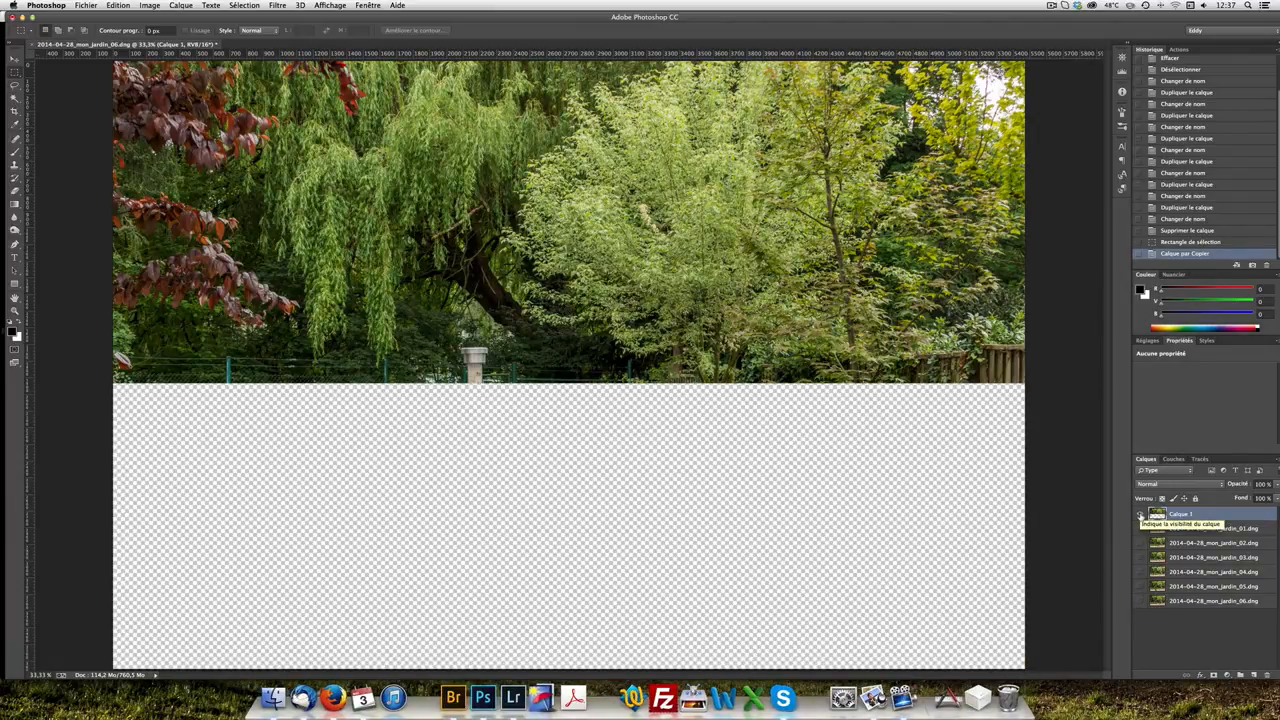
{"action": "left_click", "coordinate": [1140, 514], "text": "alt"}
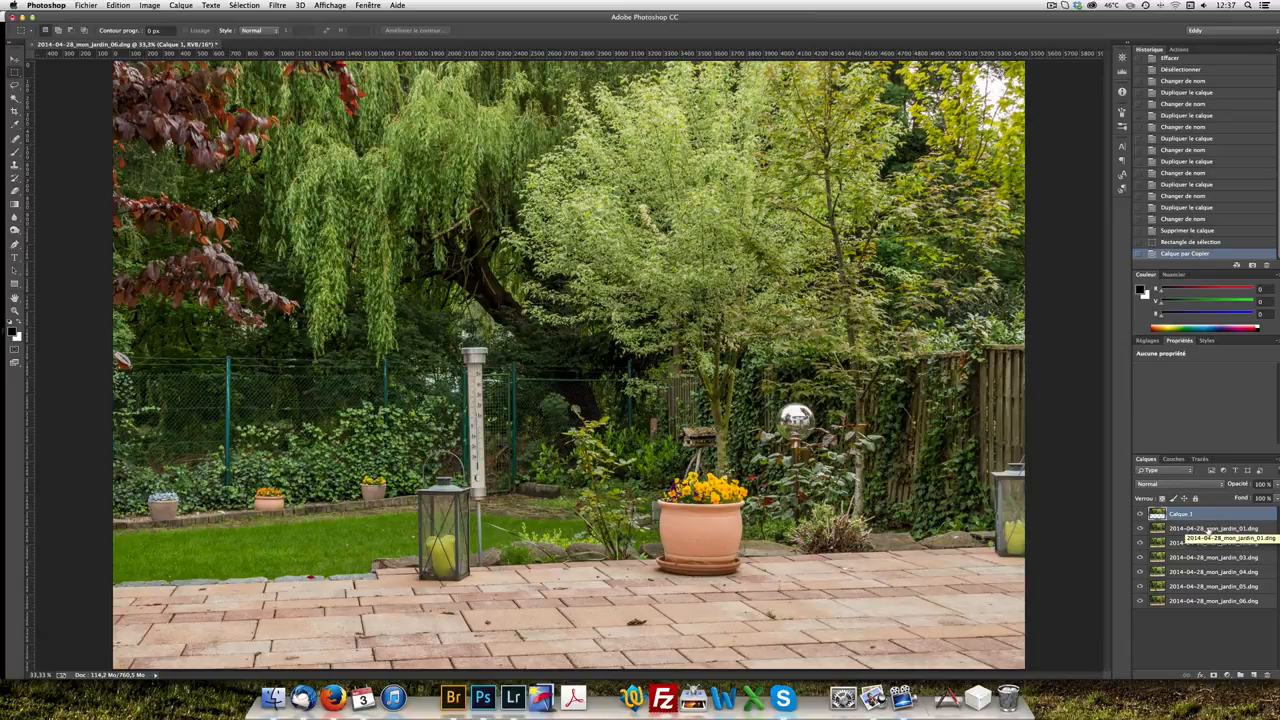
Auto-align the six photo layers, without the partial copy above them, using the Automatique projection
{"action": "left_click", "coordinate": [1206, 529]}
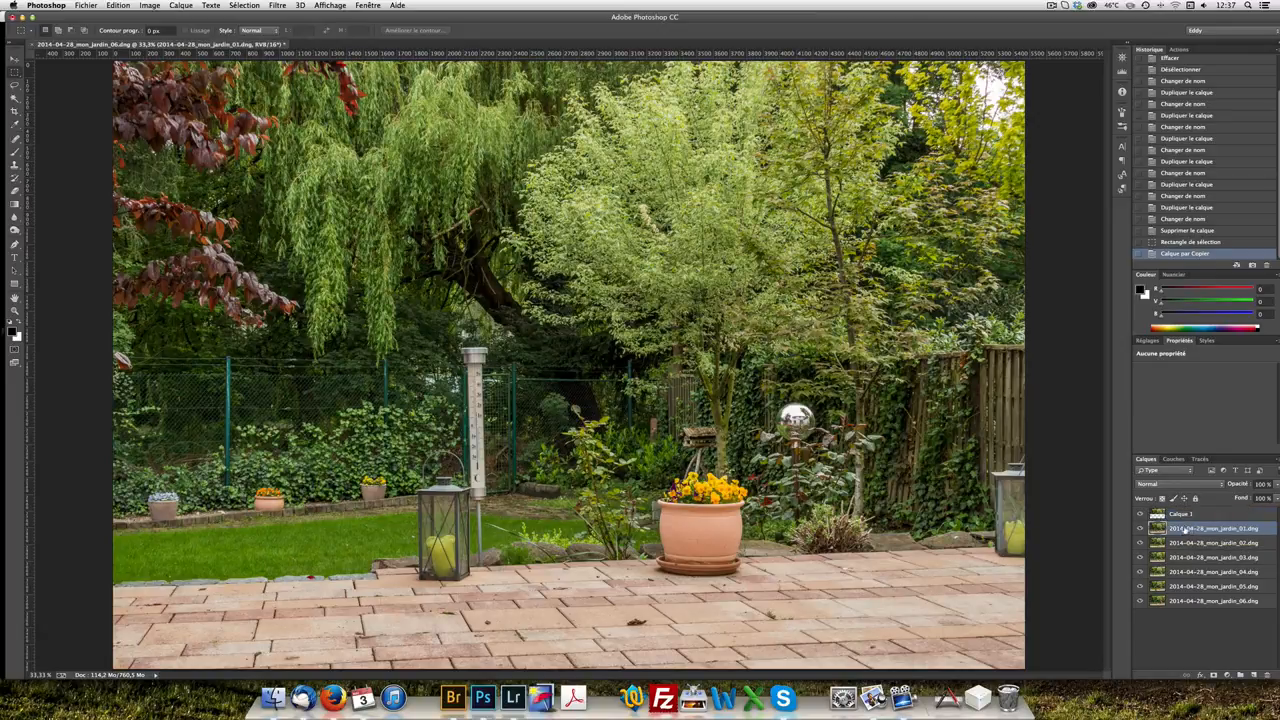
{"action": "left_click", "coordinate": [1183, 602], "text": "shift"}
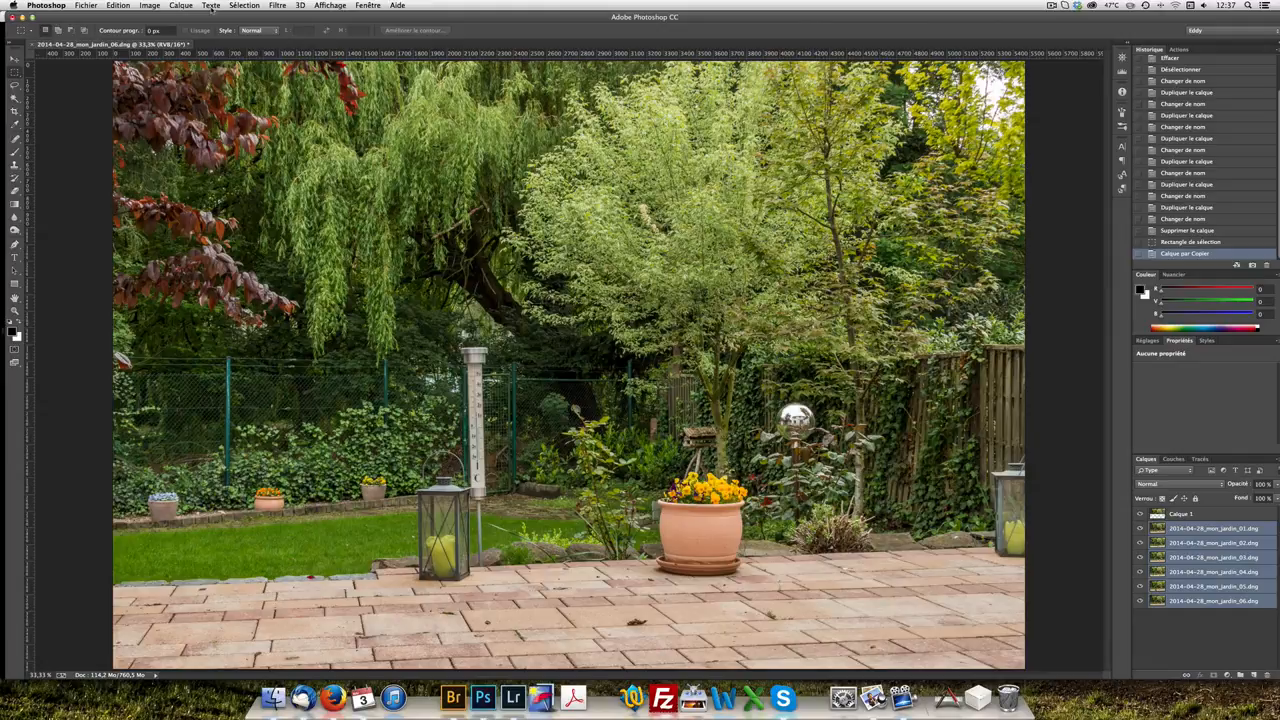
{"action": "left_click", "coordinate": [126, 6]}
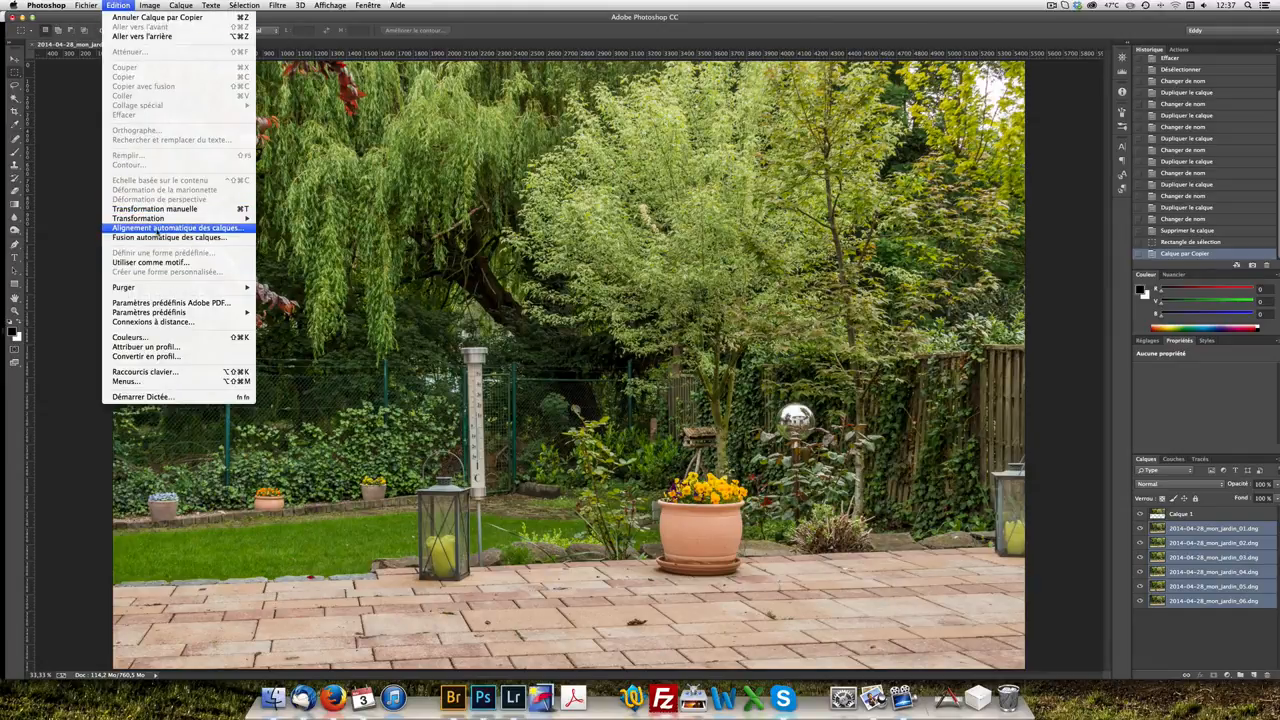
{"action": "left_click", "coordinate": [165, 229]}
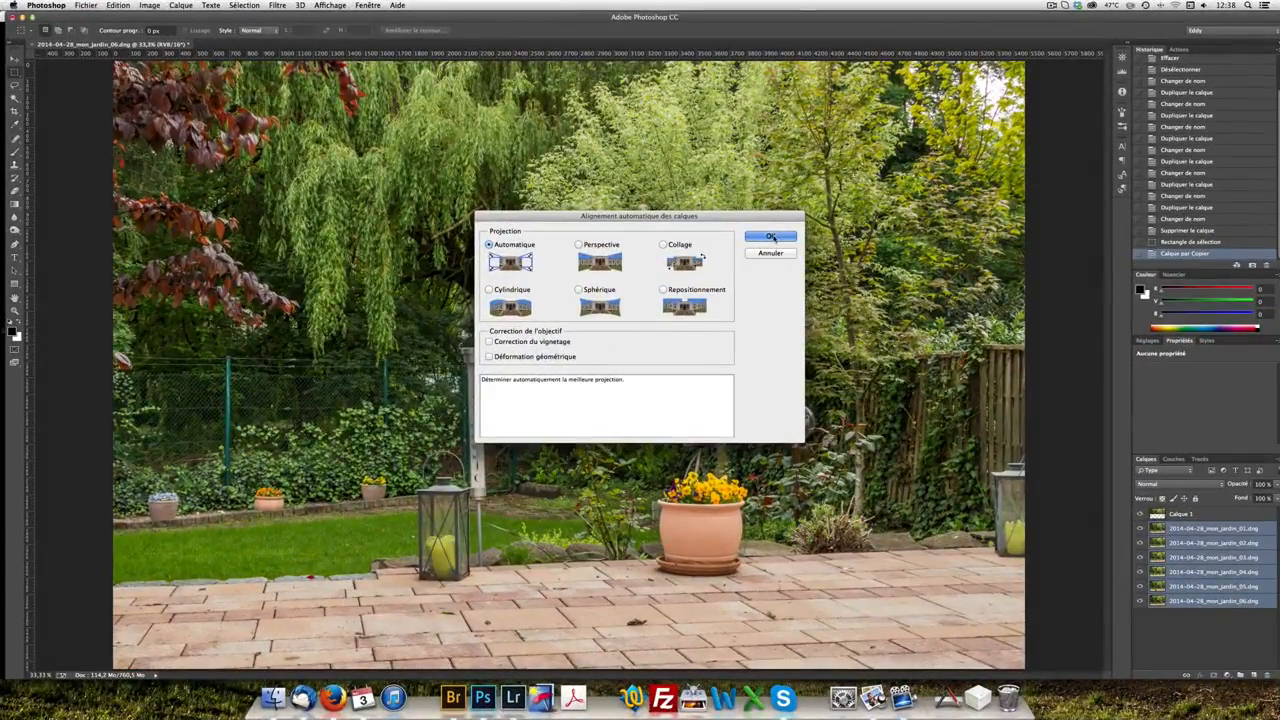
{"action": "left_click", "coordinate": [766, 243]}
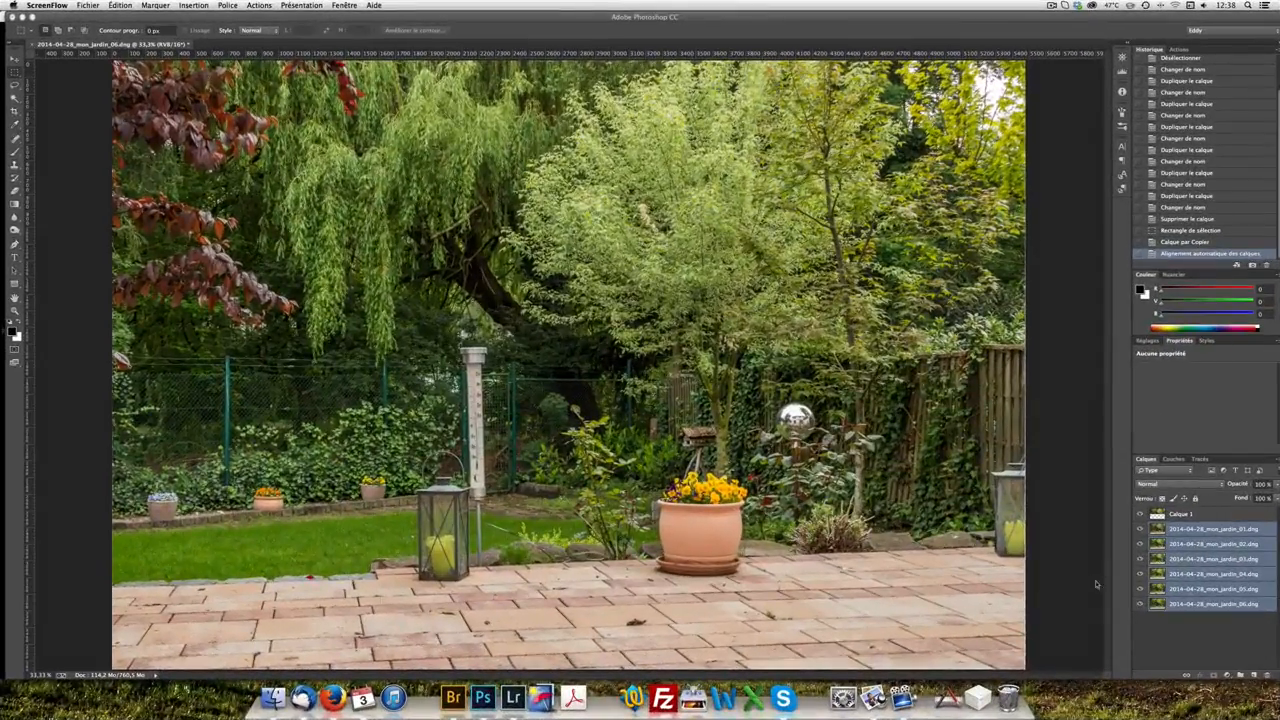
Convert the six aligned photo layers together into one smart object
{"action": "right_click", "coordinate": [1189, 576]}
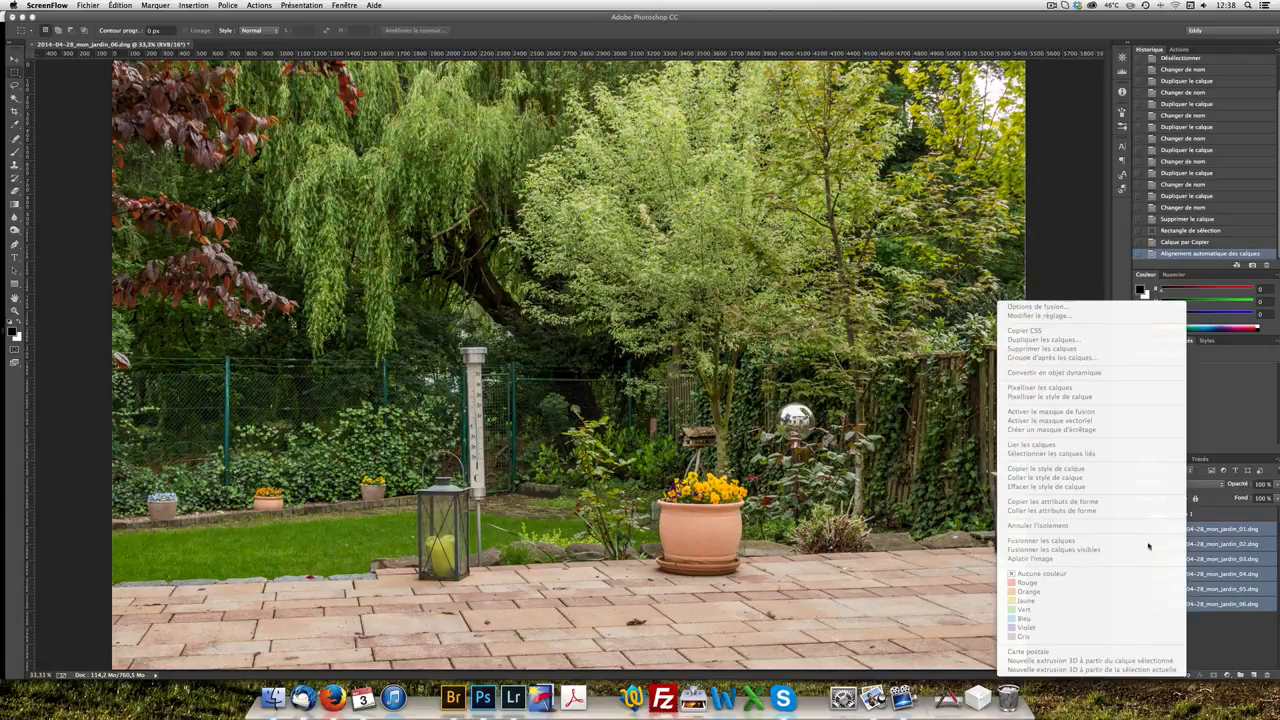
{"action": "left_click", "coordinate": [1207, 530]}
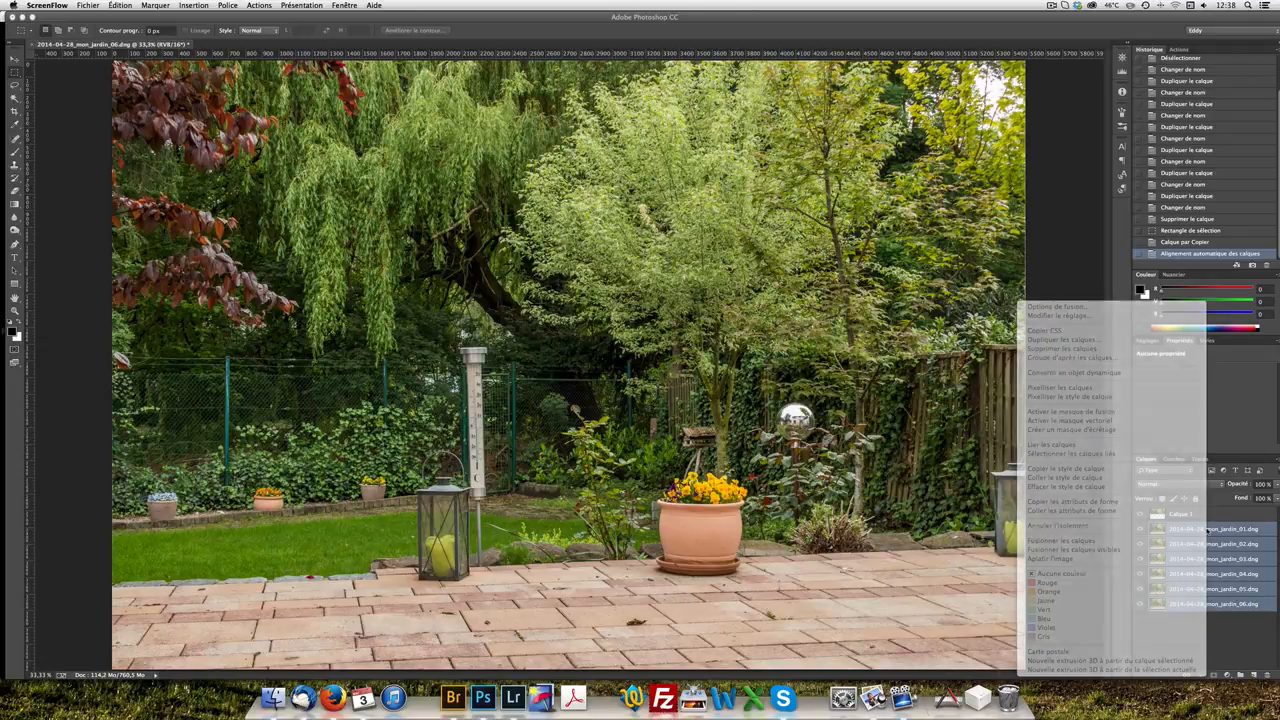
{"action": "left_click", "coordinate": [1220, 529]}
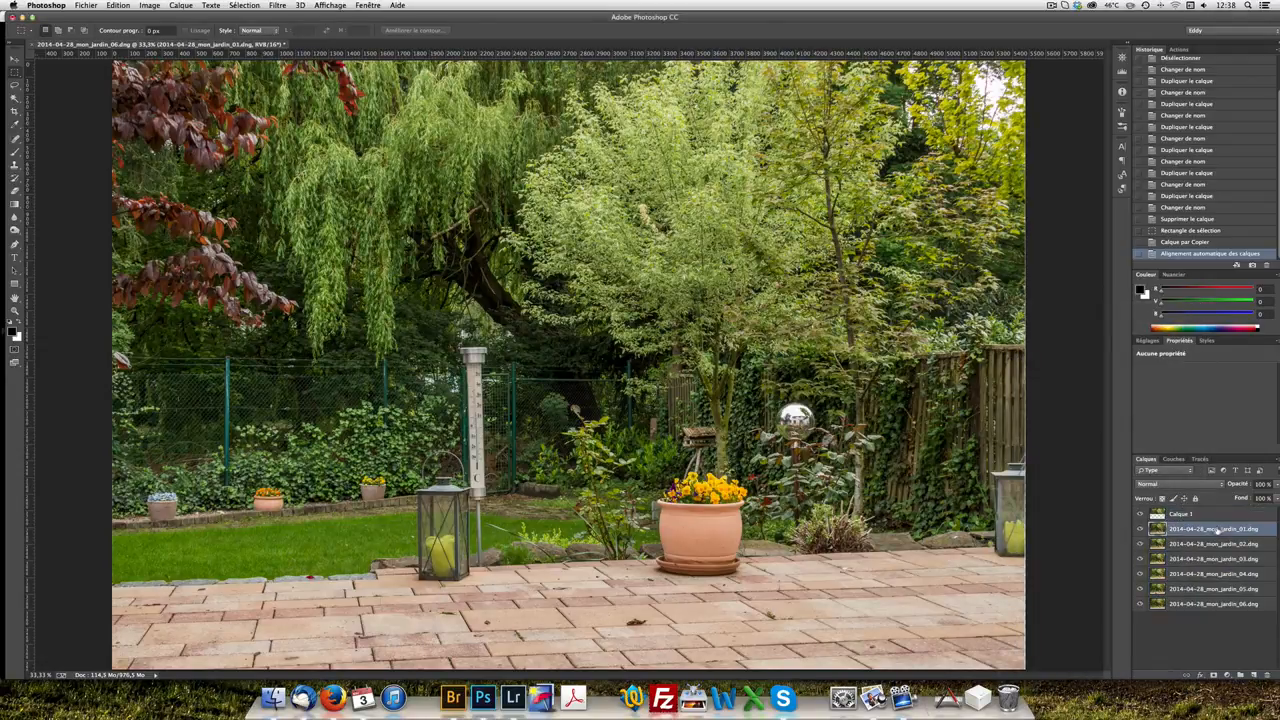
{"action": "left_click", "coordinate": [1186, 604], "text": "shift"}
{"action": "right_click", "coordinate": [1185, 537]}
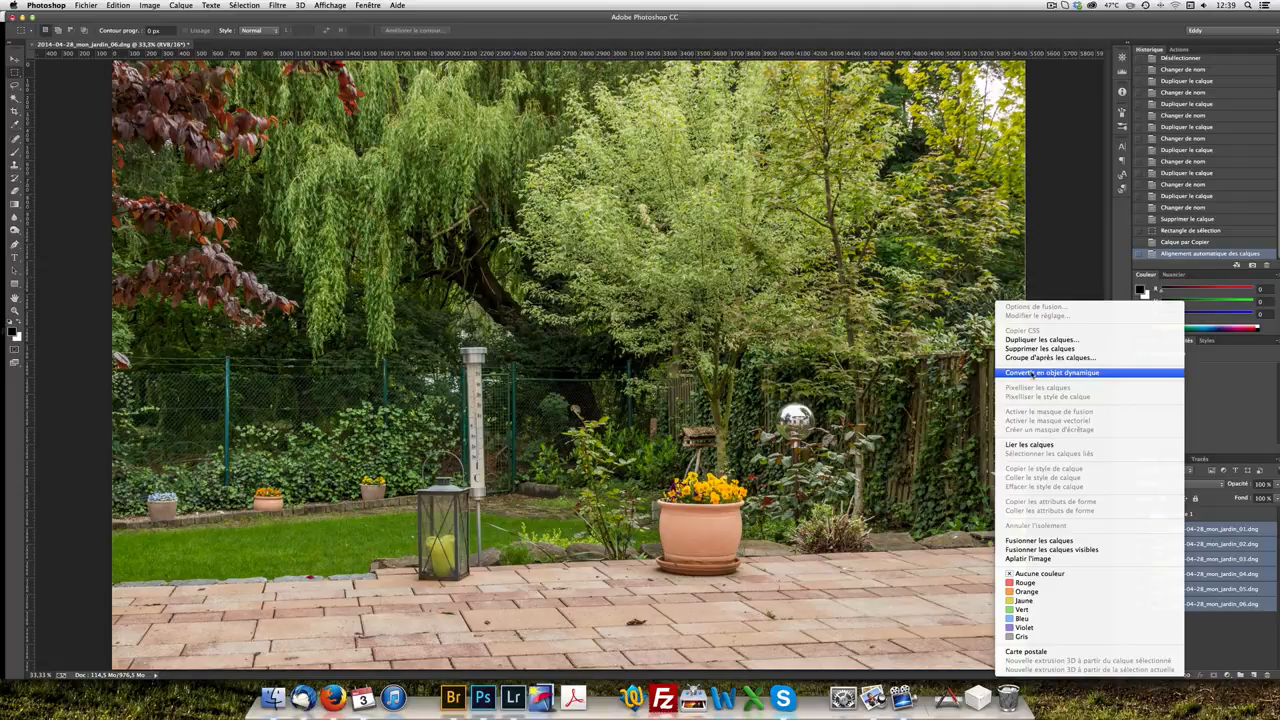
{"action": "left_click", "coordinate": [1031, 373]}
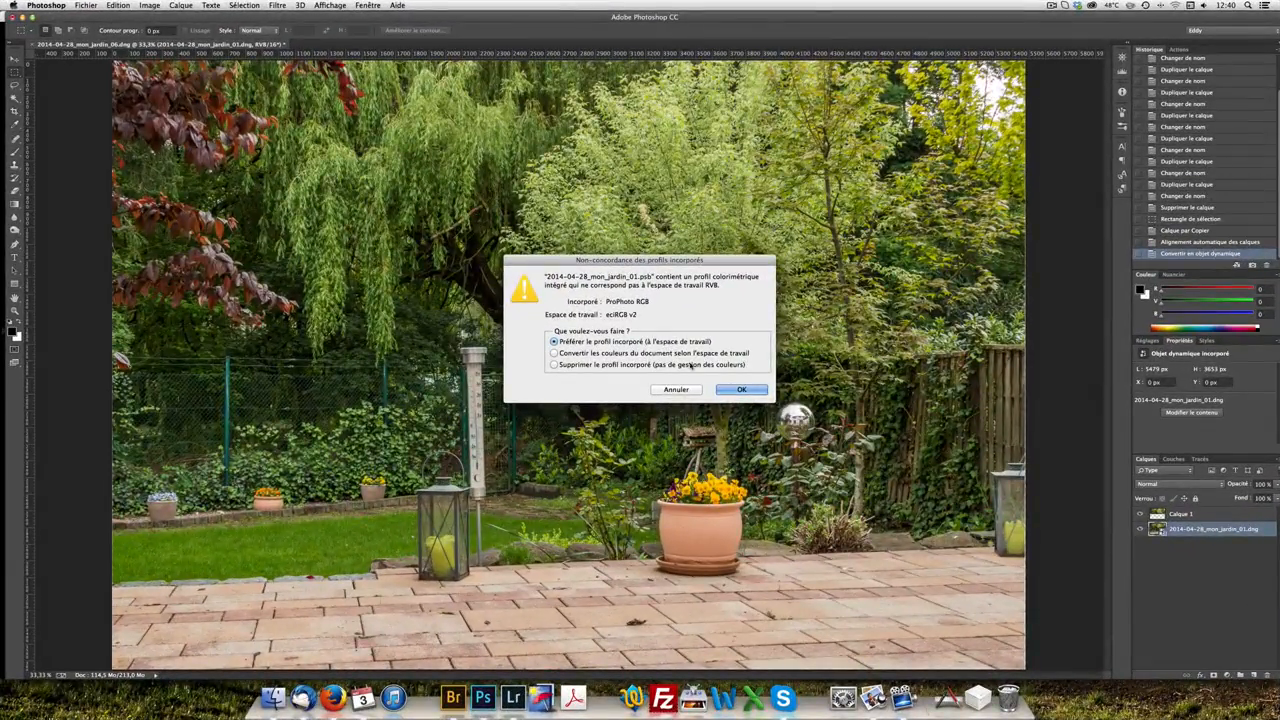
View the smart object's contents with the embedded profile kept, compare them with the main document, and close the contents
{"action": "left_click", "coordinate": [731, 390]}
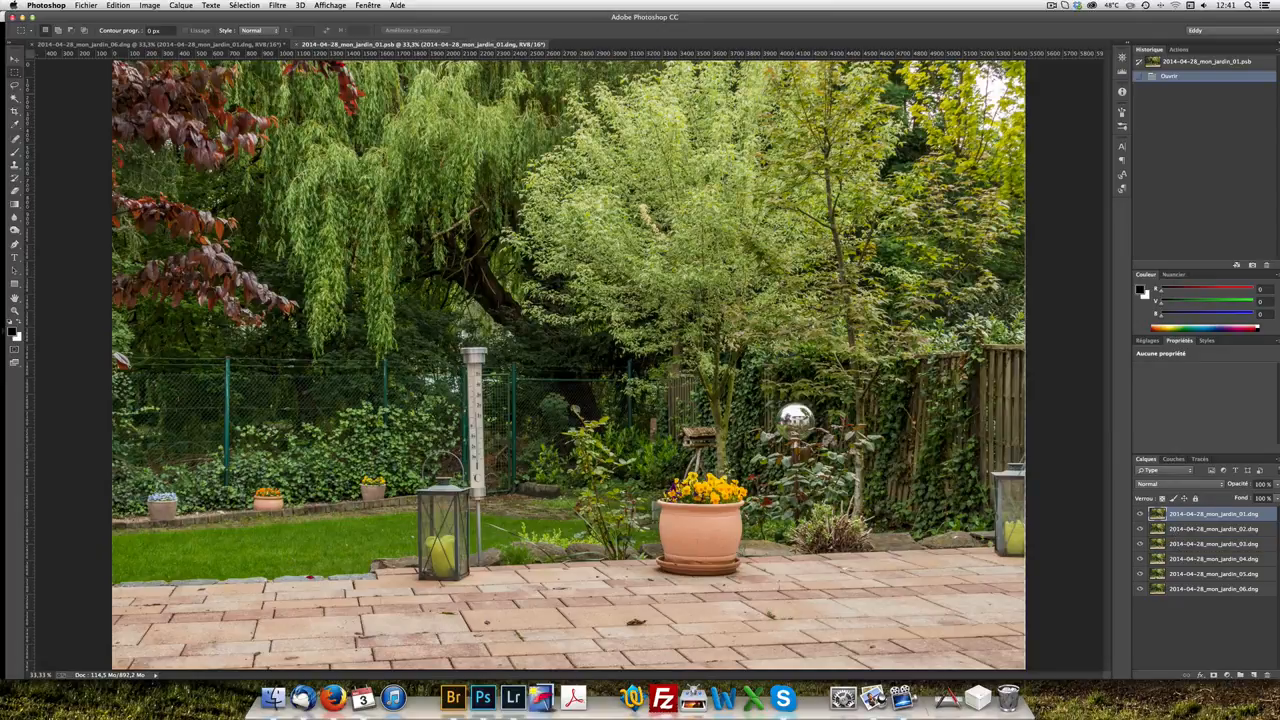
{"action": "left_click", "coordinate": [226, 45]}
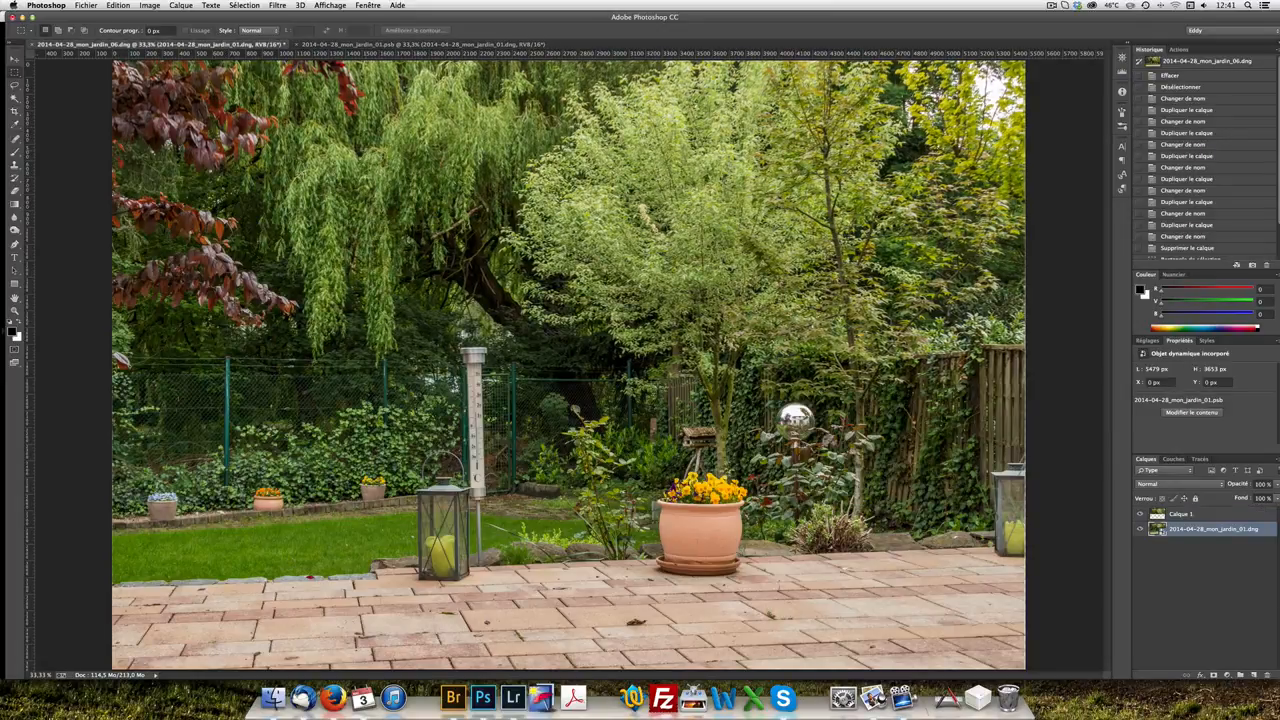
{"action": "left_click", "coordinate": [302, 45]}
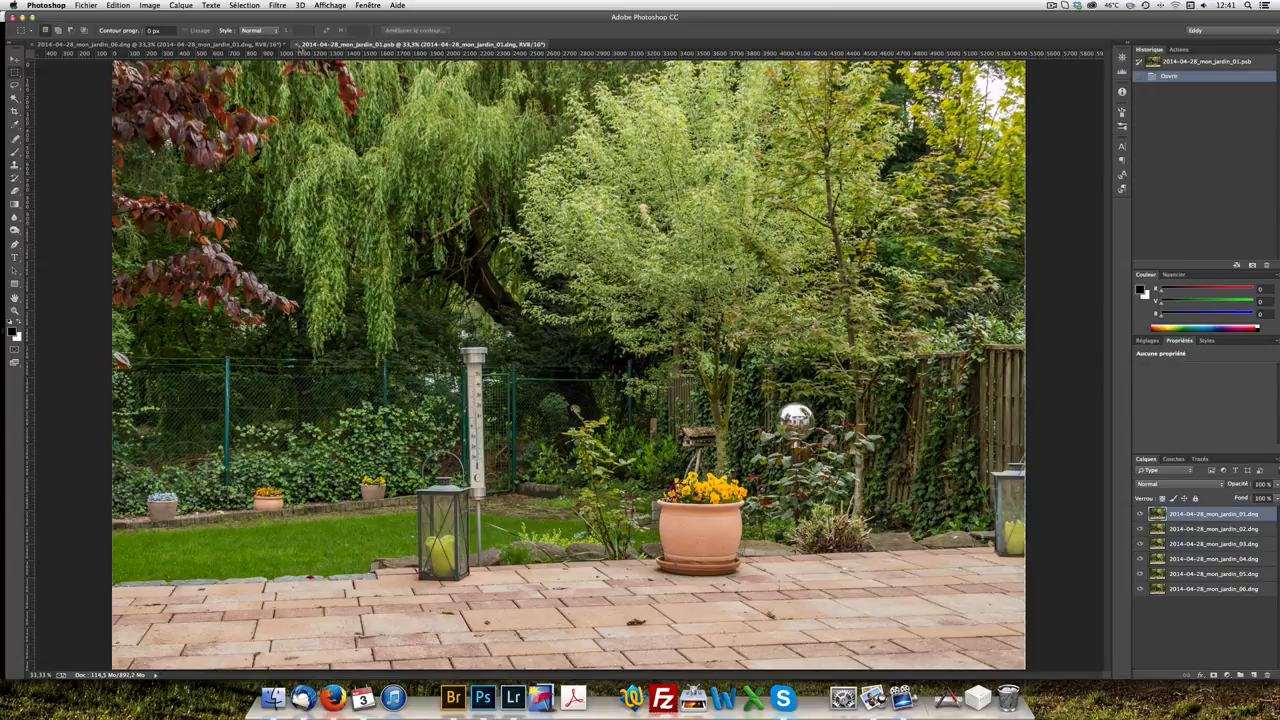
{"action": "left_click", "coordinate": [297, 46]}
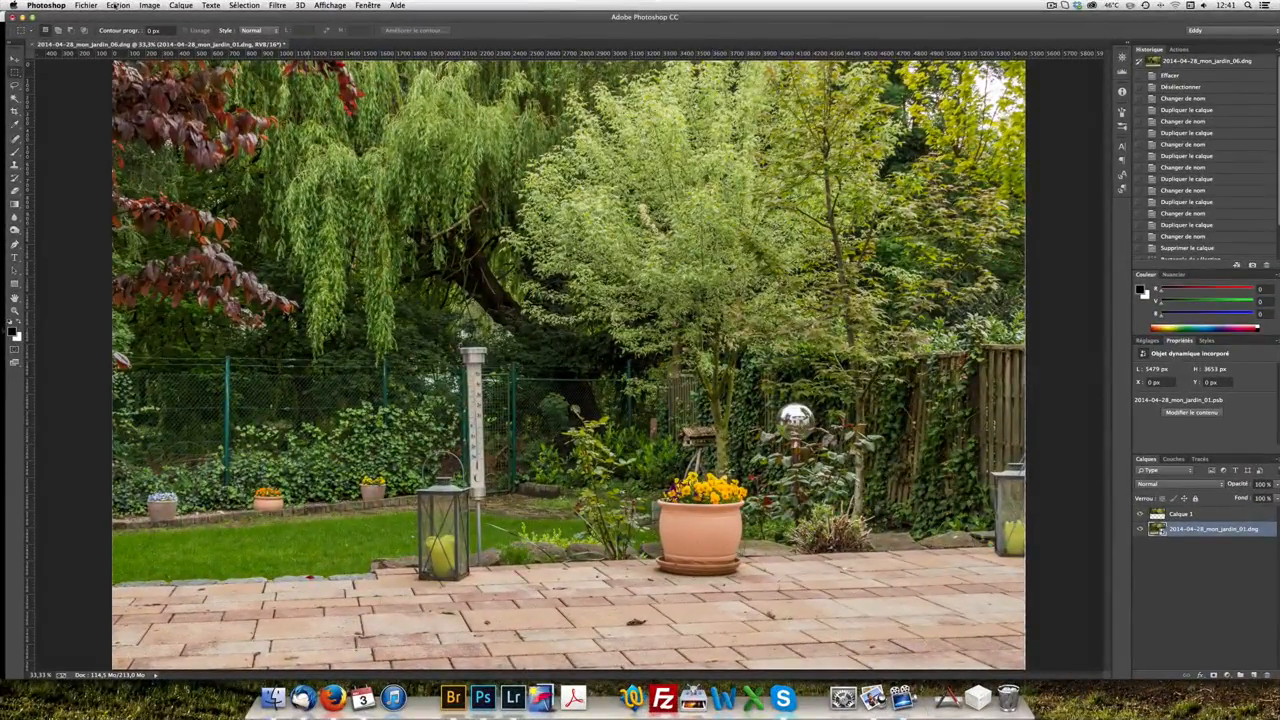
Apply the Médiane stack mode to the smart object containing the garden photos
{"action": "left_click", "coordinate": [119, 6]}
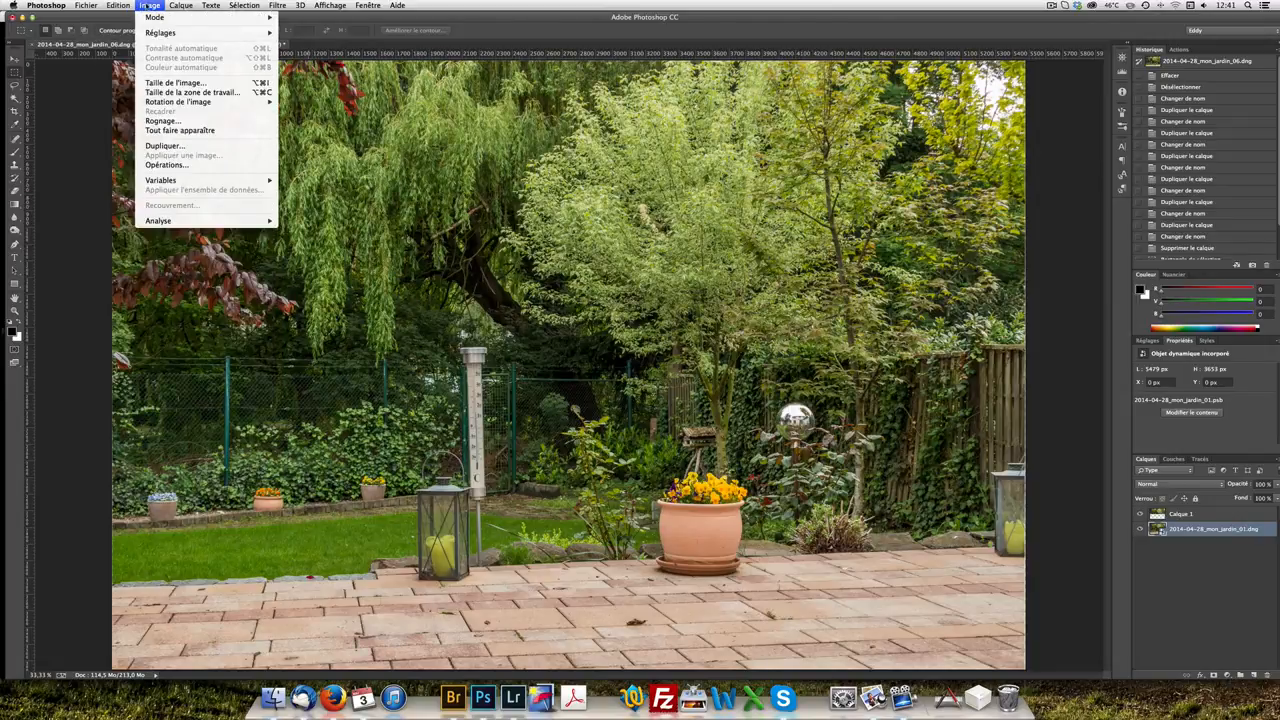
{"action": "mouse_move", "coordinate": [172, 6]}
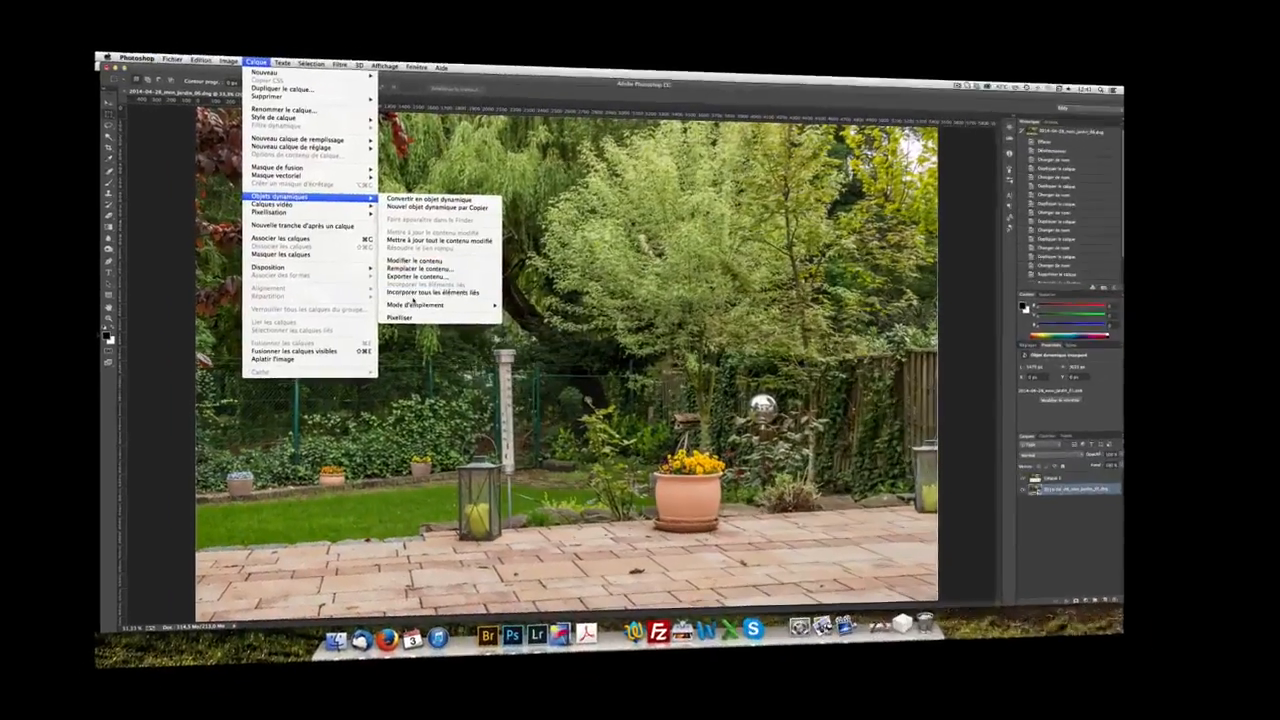
{"action": "mouse_move", "coordinate": [366, 293]}
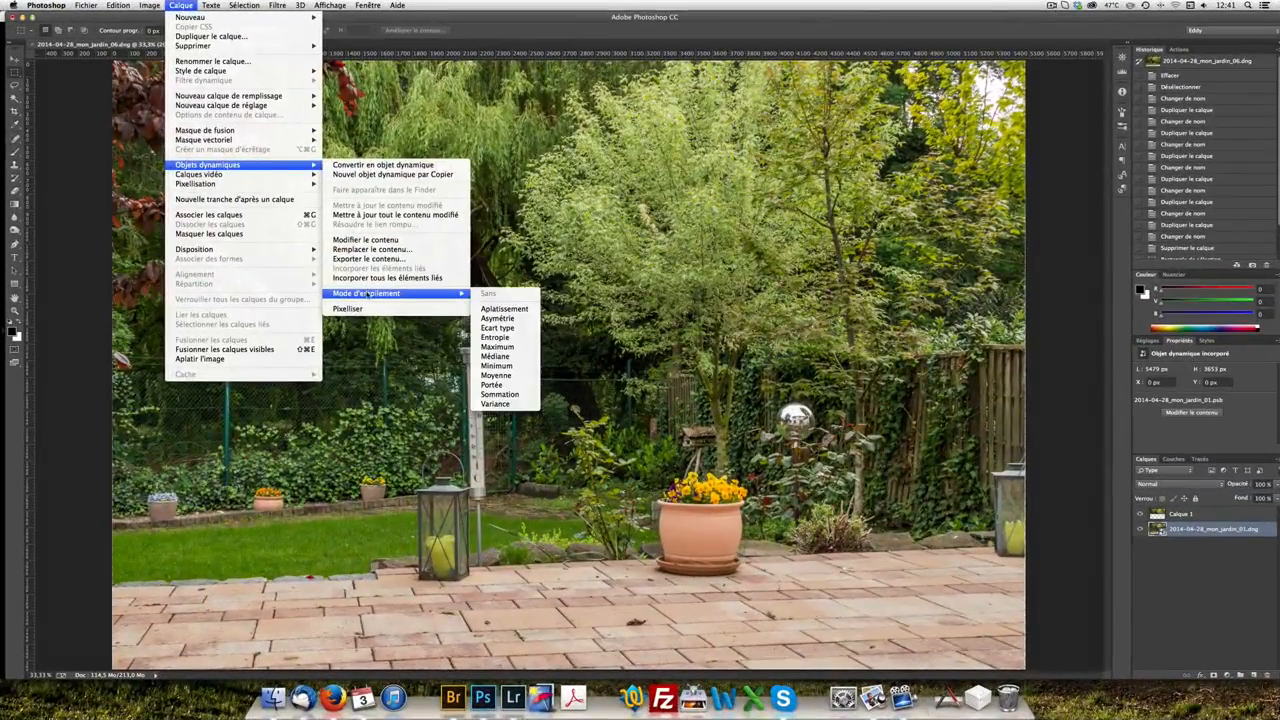
{"action": "left_click", "coordinate": [495, 357]}
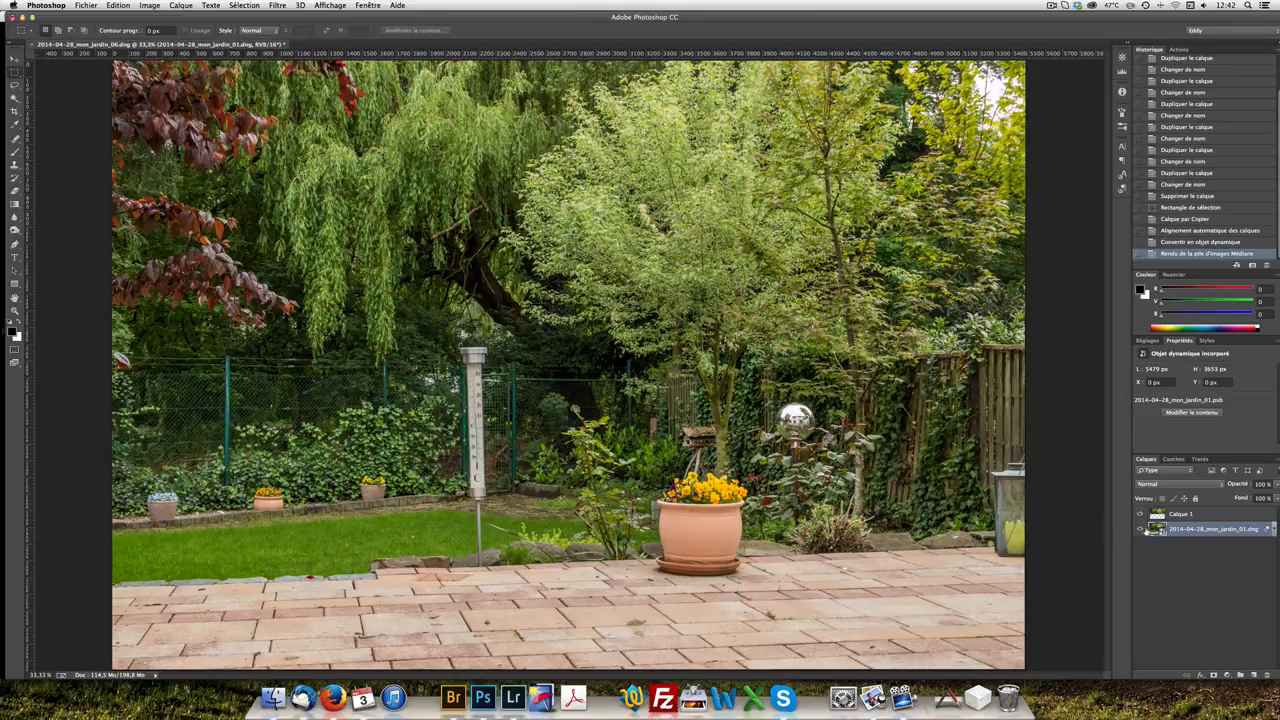
Compare the image with and without the partial copy layer, and add a layer mask to that layer
{"action": "left_click", "coordinate": [1140, 514]}
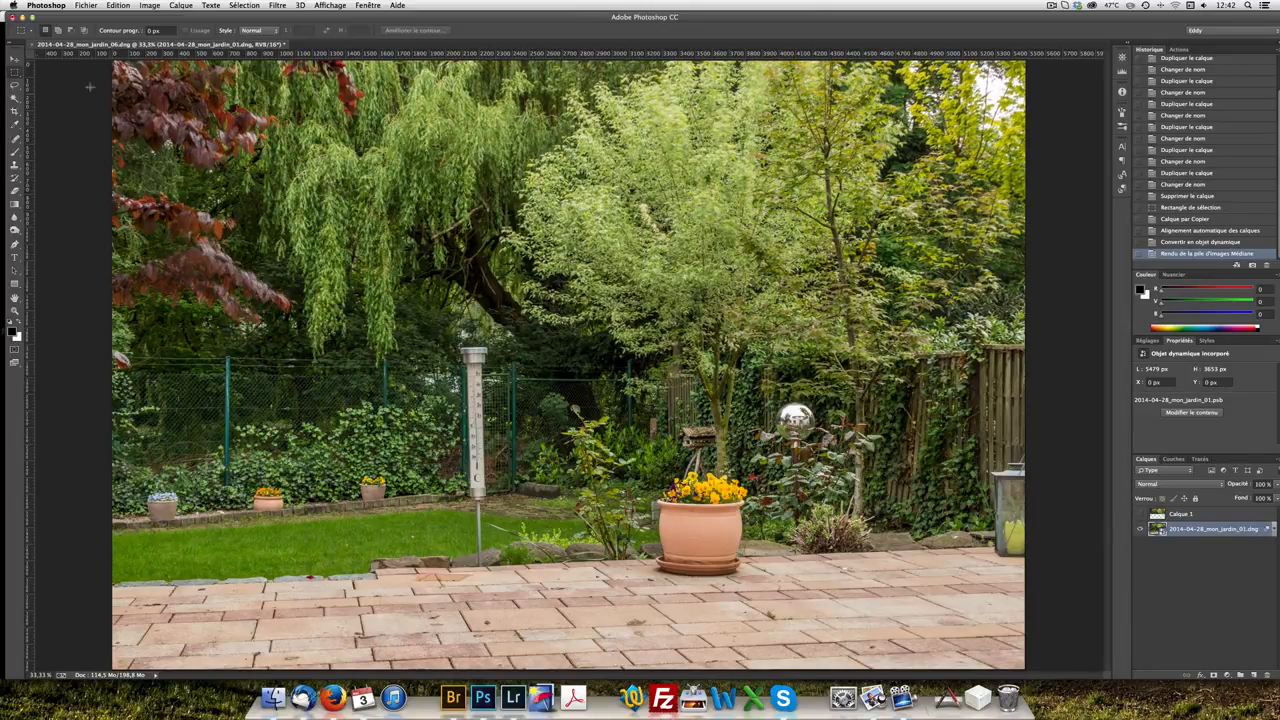
{"action": "left_click", "coordinate": [1140, 516]}
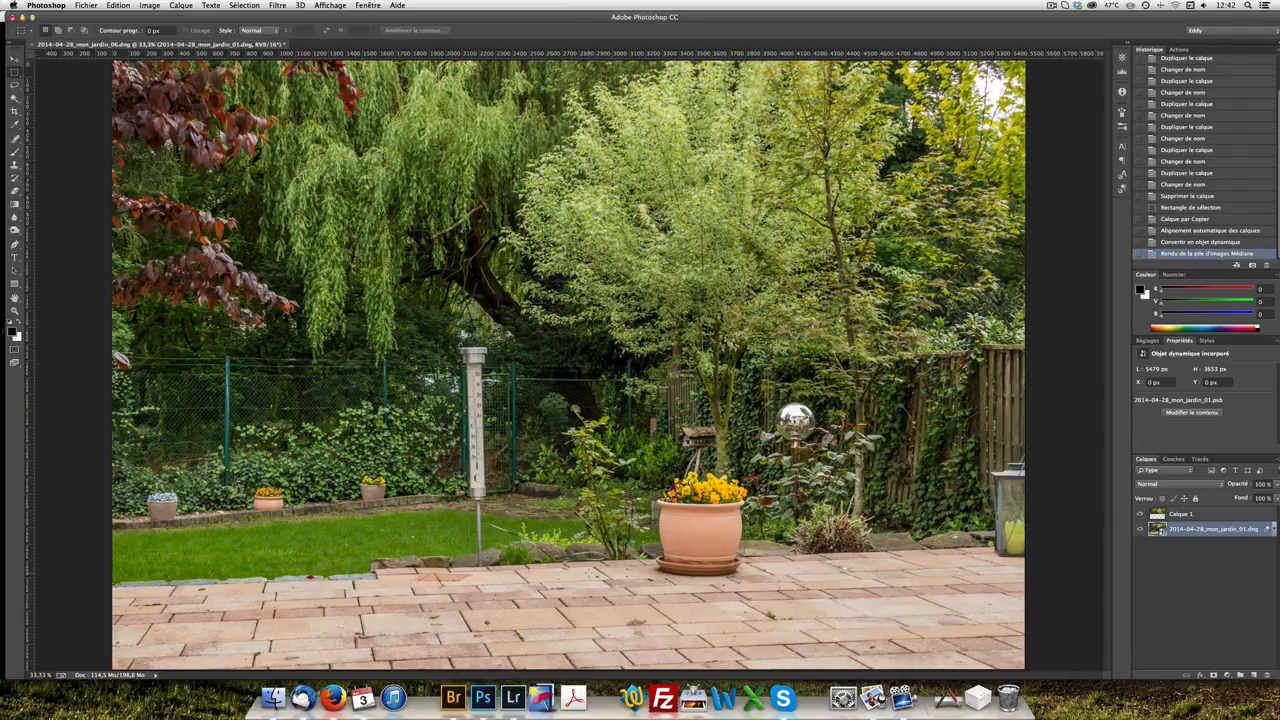
{"action": "left_click", "coordinate": [1196, 516]}
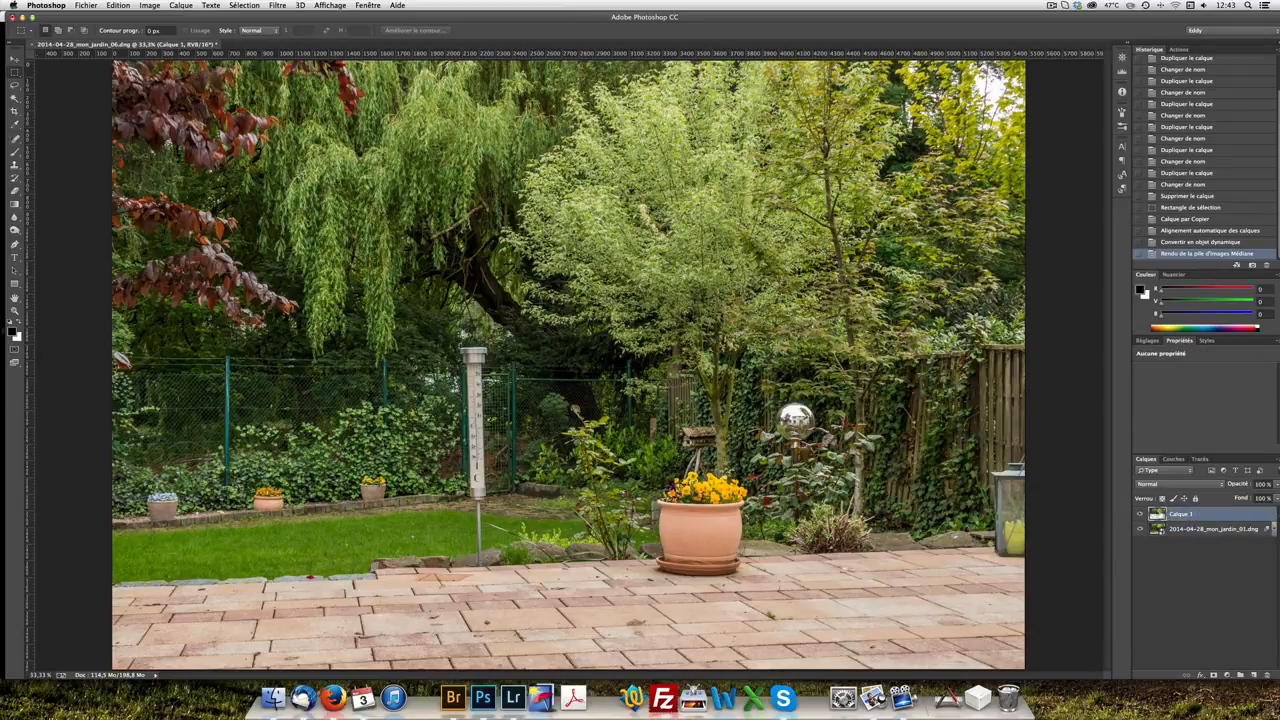
{"action": "left_click", "coordinate": [1214, 675]}
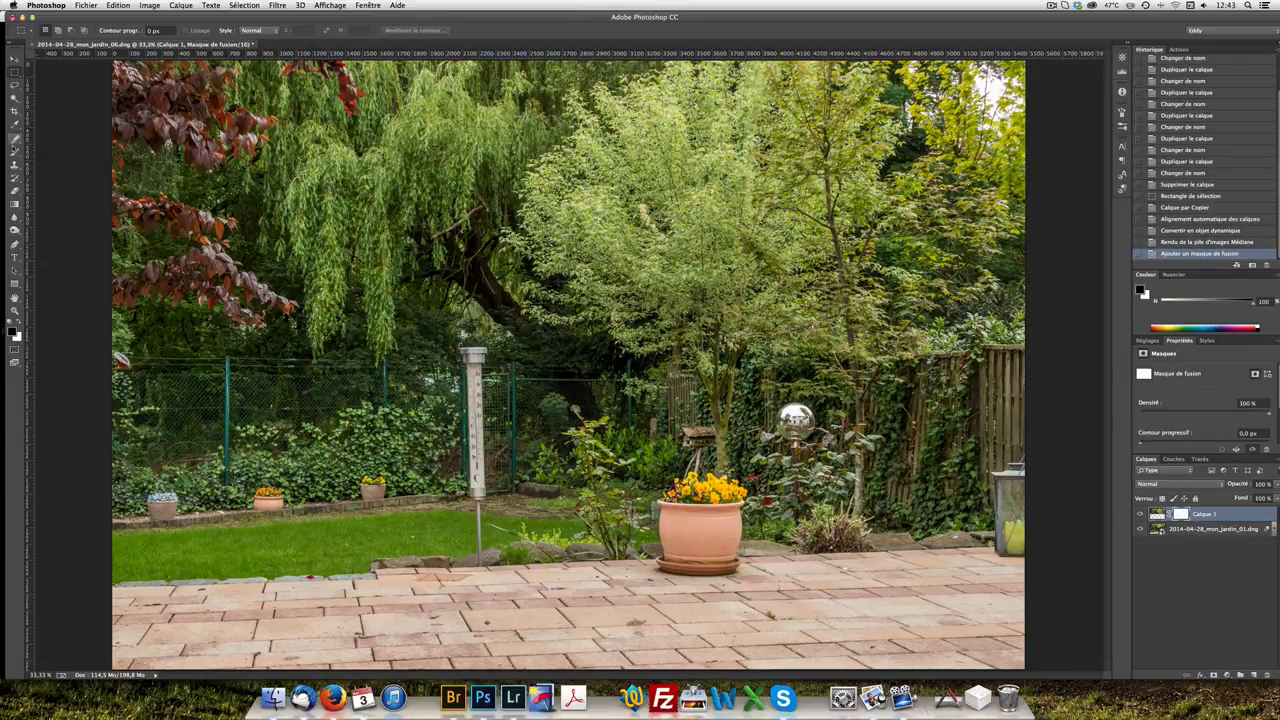
Soften the partial copy's lower edge by brushing black across its mask with the smart object hidden, and show the smart object again
{"action": "left_click", "coordinate": [14, 150]}
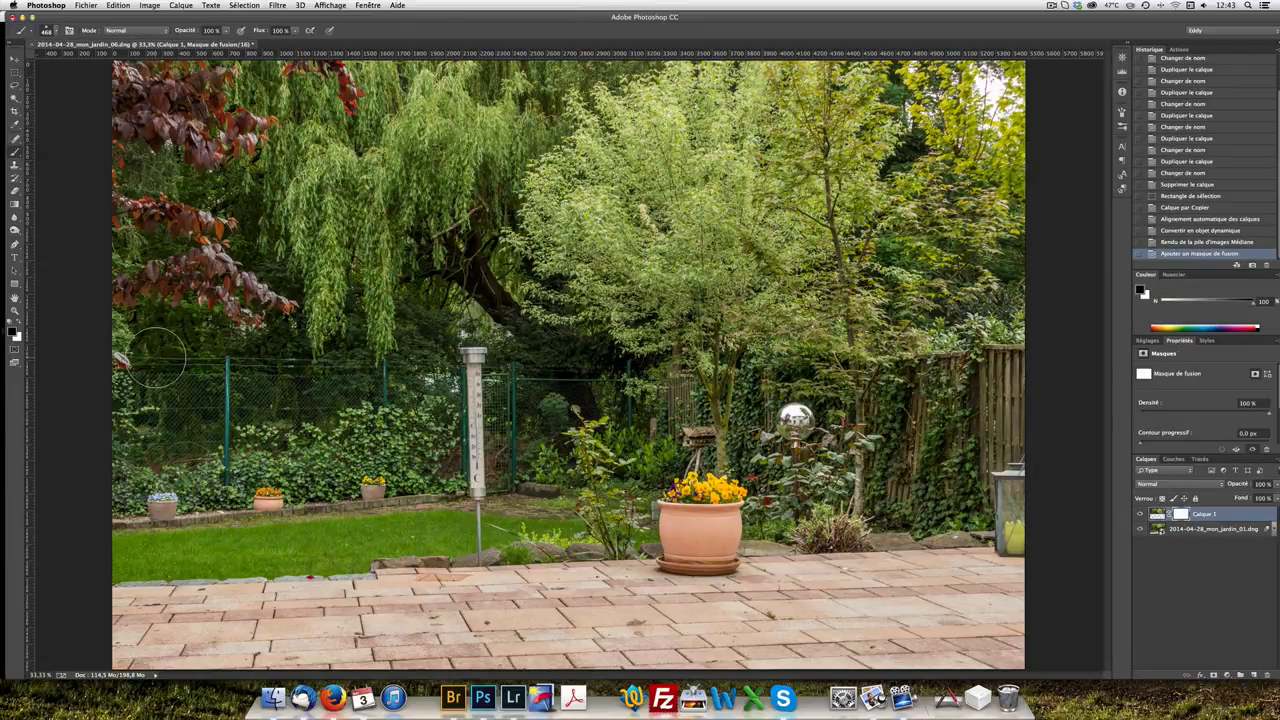
{"action": "left_click_drag", "start_coordinate": [155, 357], "coordinate": [166, 361]}
{"action": "left_click", "coordinate": [1140, 529]}
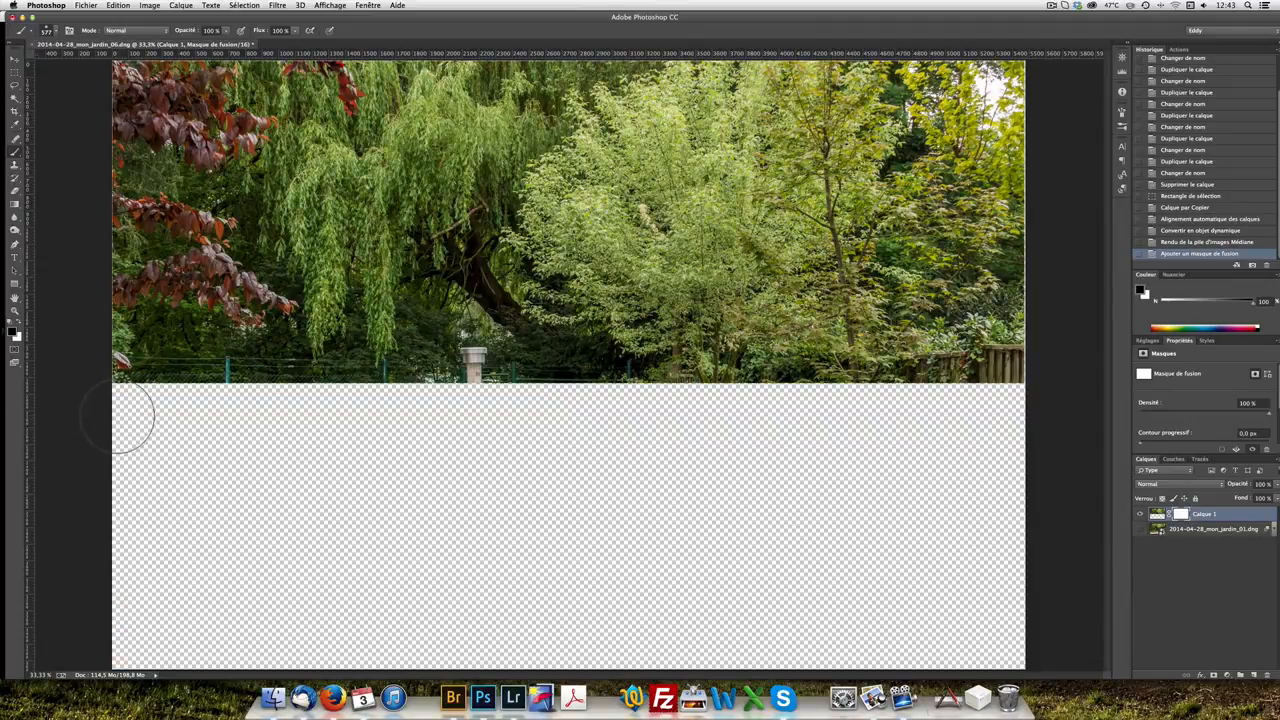
{"action": "mouse_move", "coordinate": [106, 409]}
{"action": "left_mouse_down"}
{"action": "mouse_move", "coordinate": [819, 406]}
{"action": "mouse_move", "coordinate": [1050, 389]}
{"action": "mouse_move", "coordinate": [850, 403]}
{"action": "mouse_move", "coordinate": [55, 401]}
{"action": "mouse_move", "coordinate": [1213, 424]}
{"action": "left_mouse_up"}
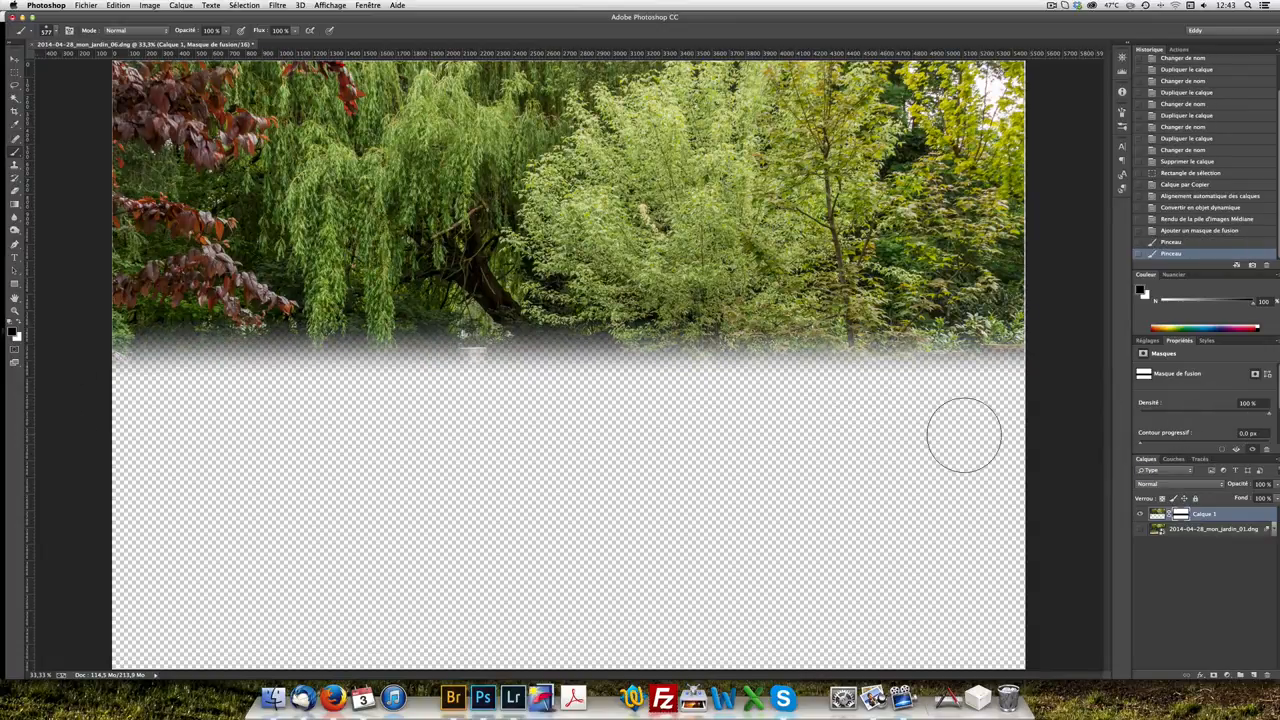
{"action": "left_click", "coordinate": [1139, 529]}
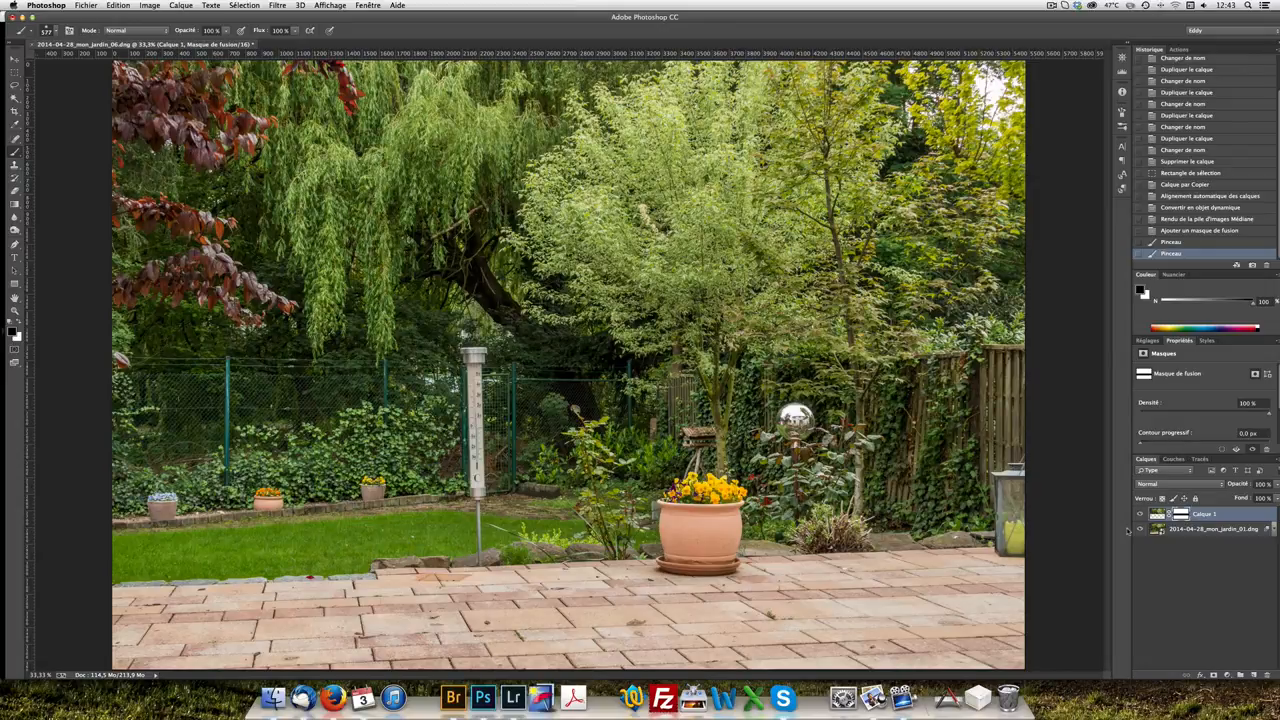
Save the layered garden document and switch to Lightroom
{"action": "left_click", "coordinate": [86, 6]}
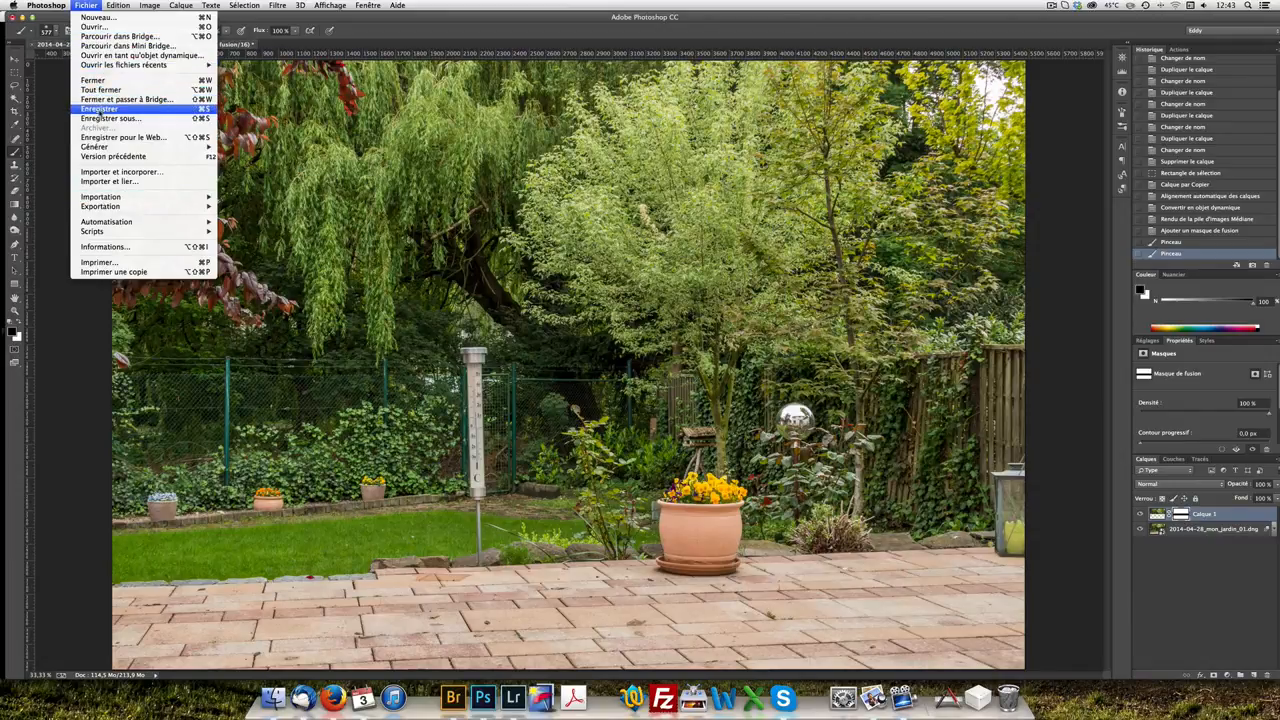
{"action": "left_click", "coordinate": [99, 110]}
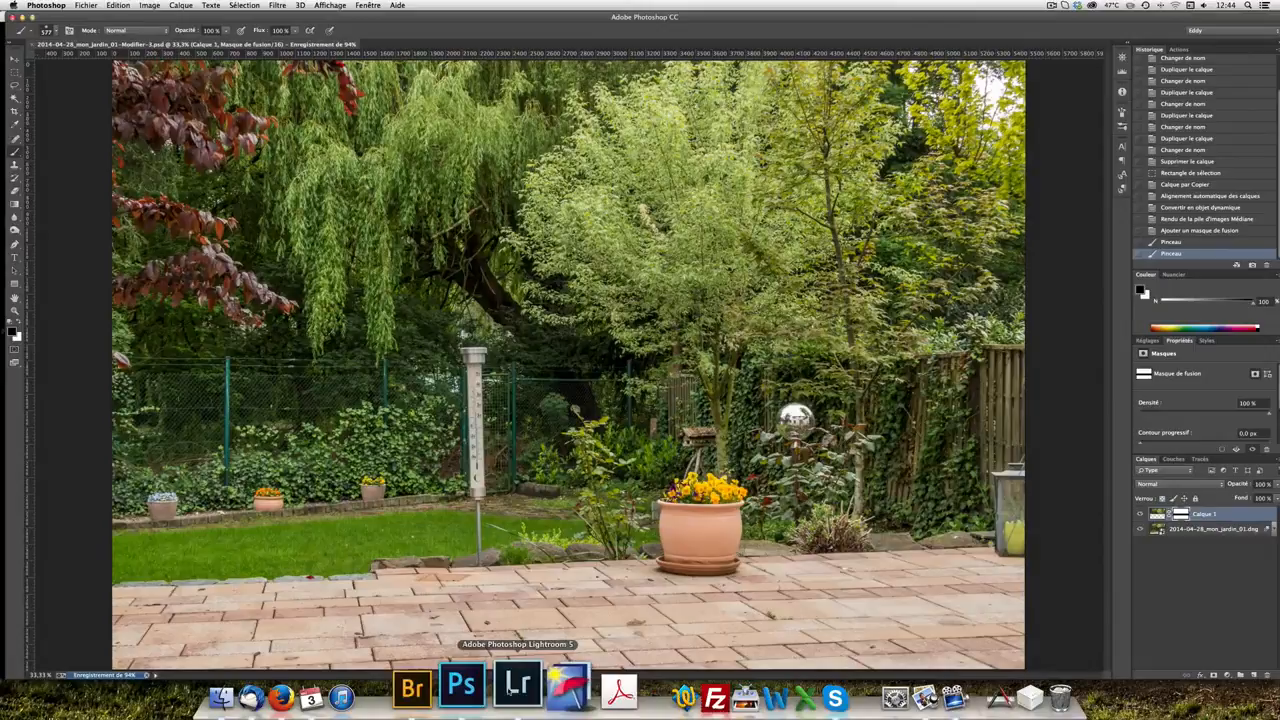
{"action": "left_click", "coordinate": [517, 685]}
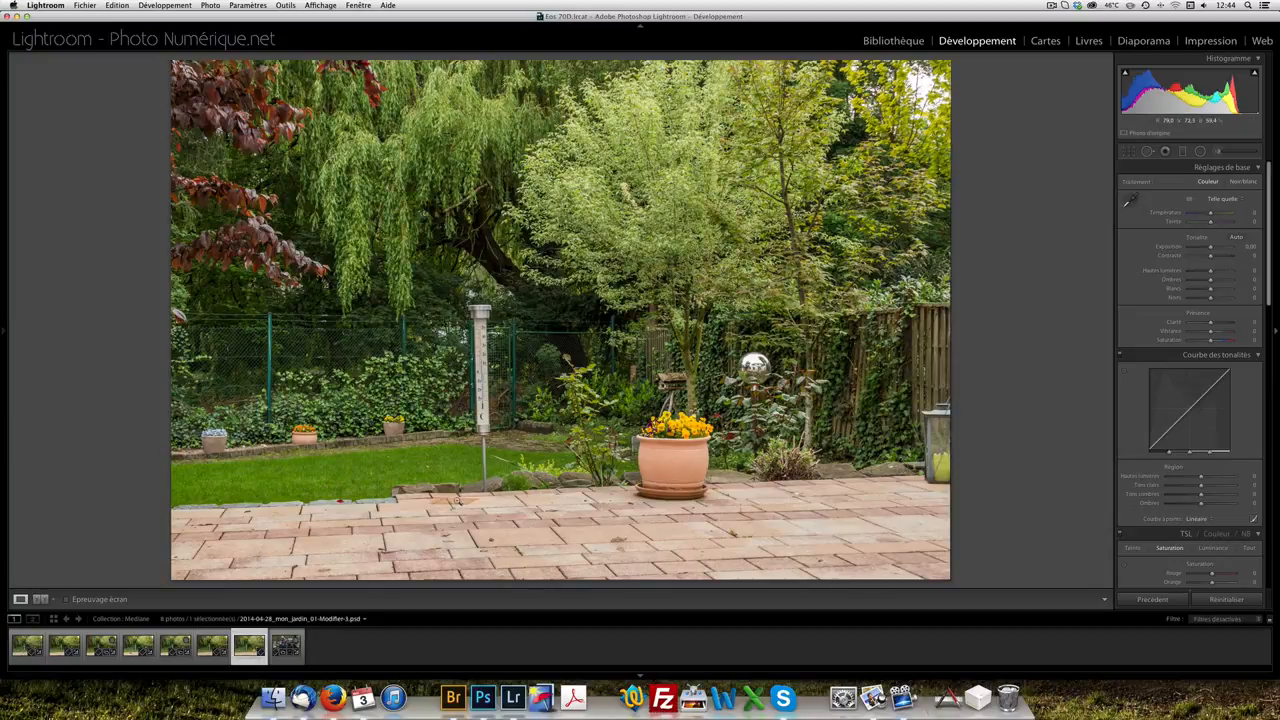
Sharpen the saved garden composite with a gain of about 59 and masking of about 55, and set luminance noise reduction to 5
{"action": "scroll", "coordinate": [1187, 380], "scroll_direction": "down", "scroll_amount": 5}
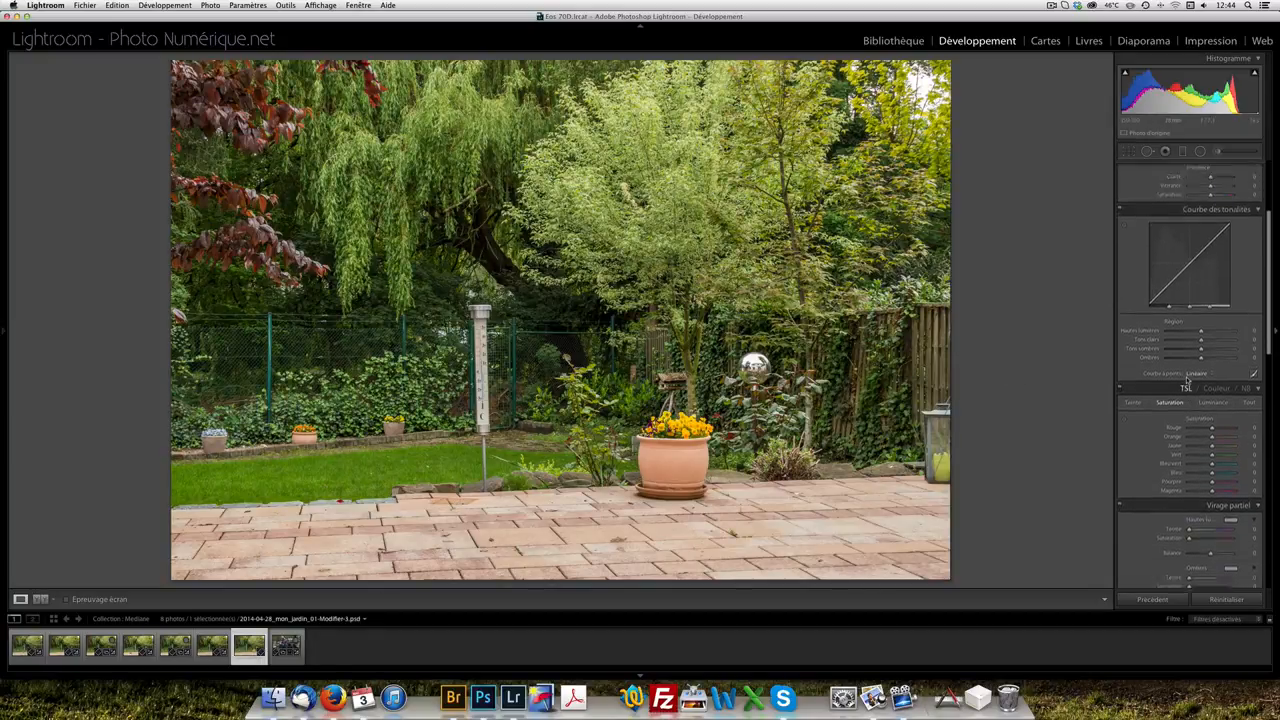
{"action": "scroll", "coordinate": [1187, 380], "scroll_direction": "up", "scroll_amount": 5}
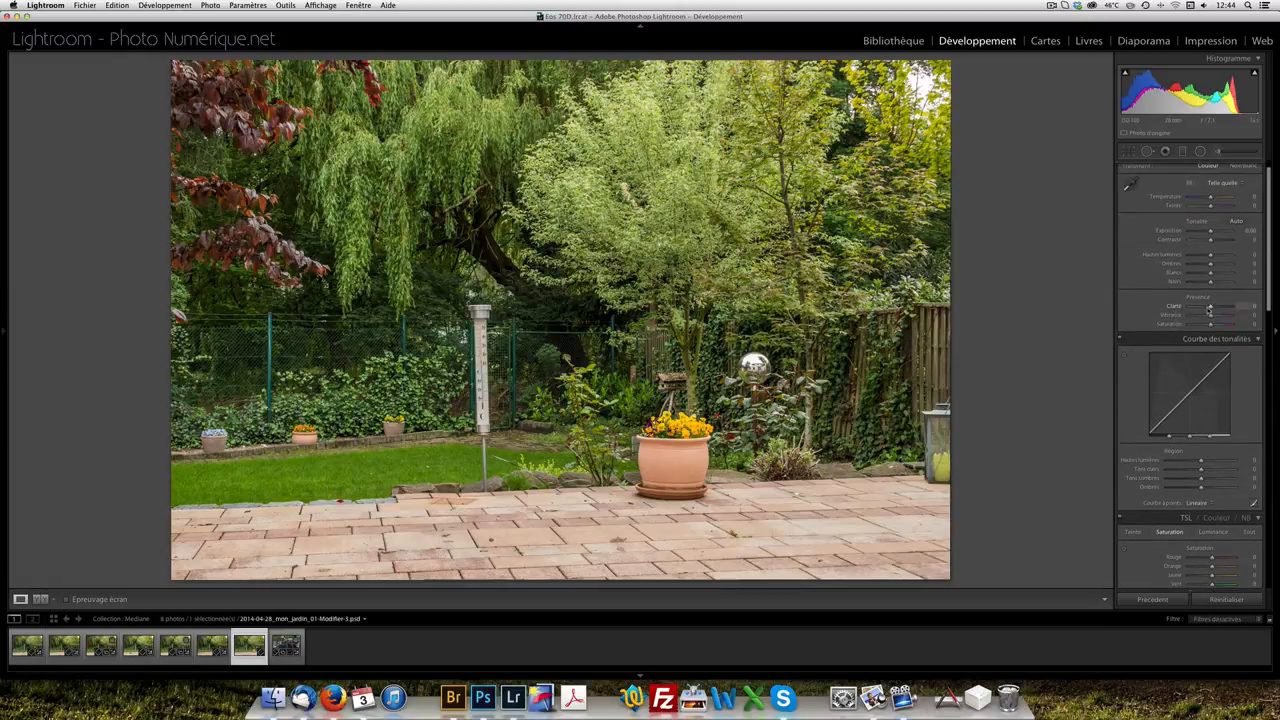
{"action": "scroll", "coordinate": [1210, 310], "scroll_direction": "down", "scroll_amount": 5}
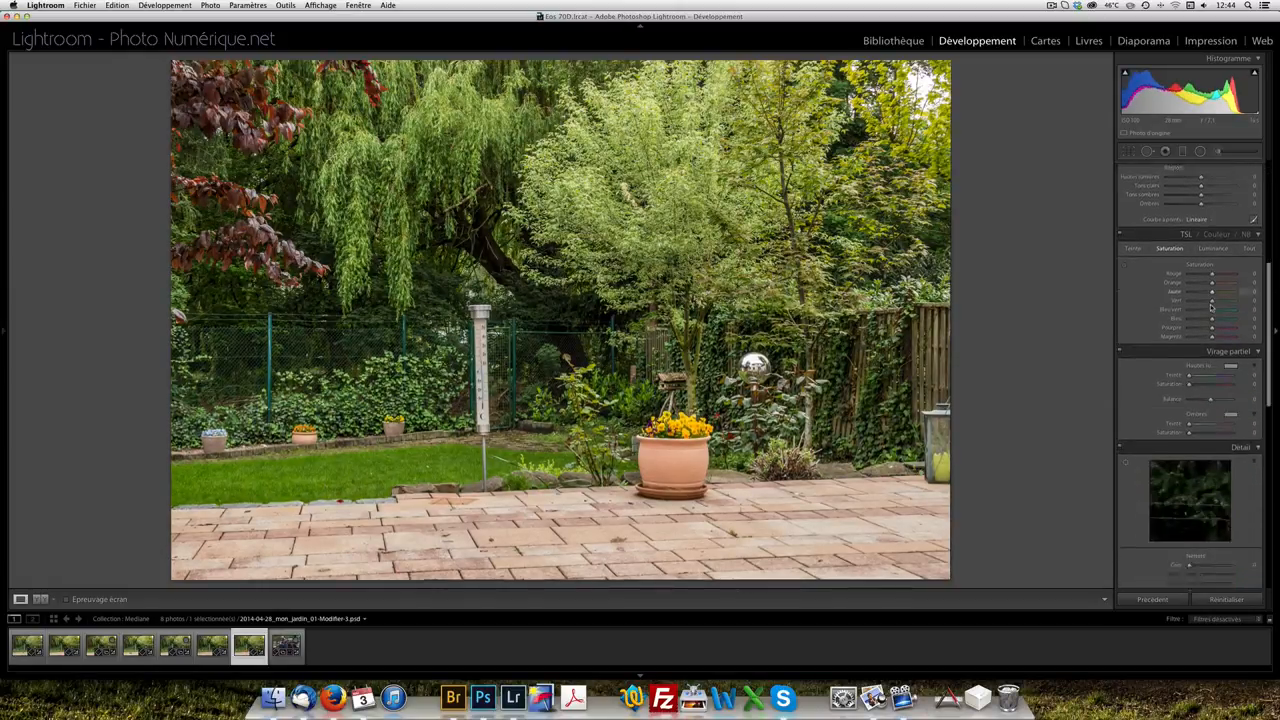
{"action": "scroll", "coordinate": [1210, 310], "scroll_direction": "down", "scroll_amount": 4}
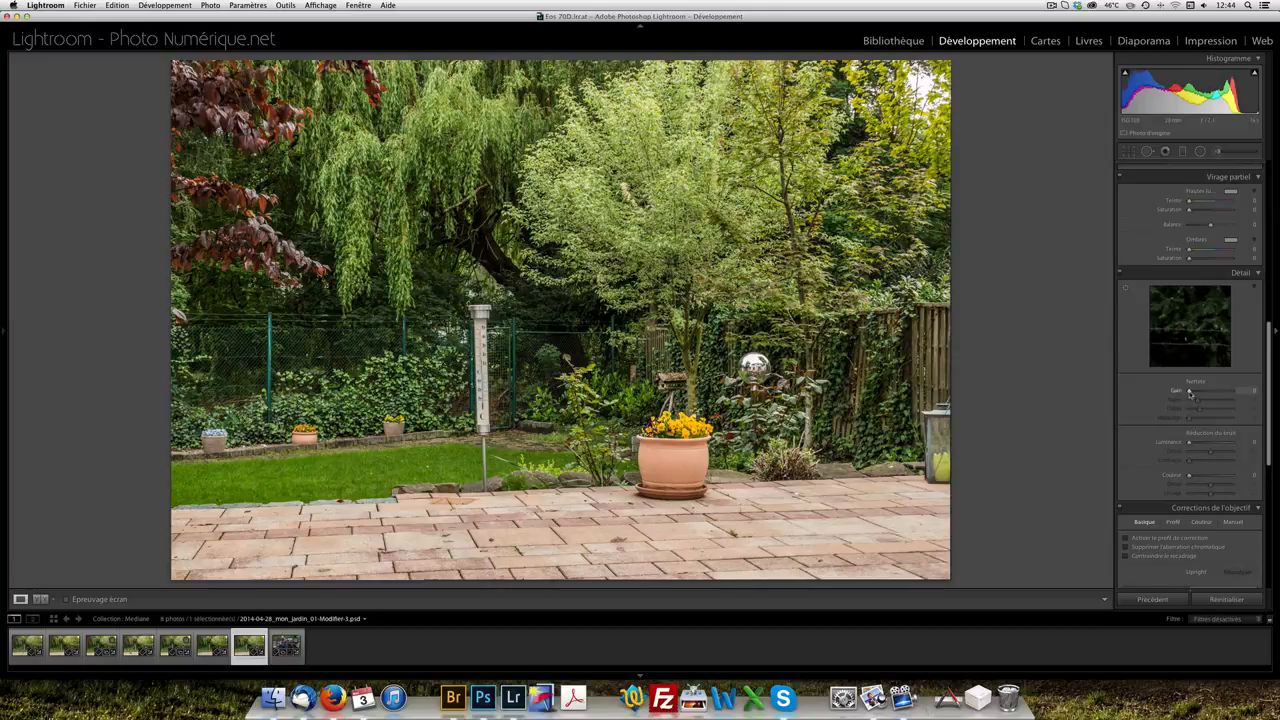
{"action": "left_click_drag", "start_coordinate": [1189, 392], "coordinate": [1190, 444]}
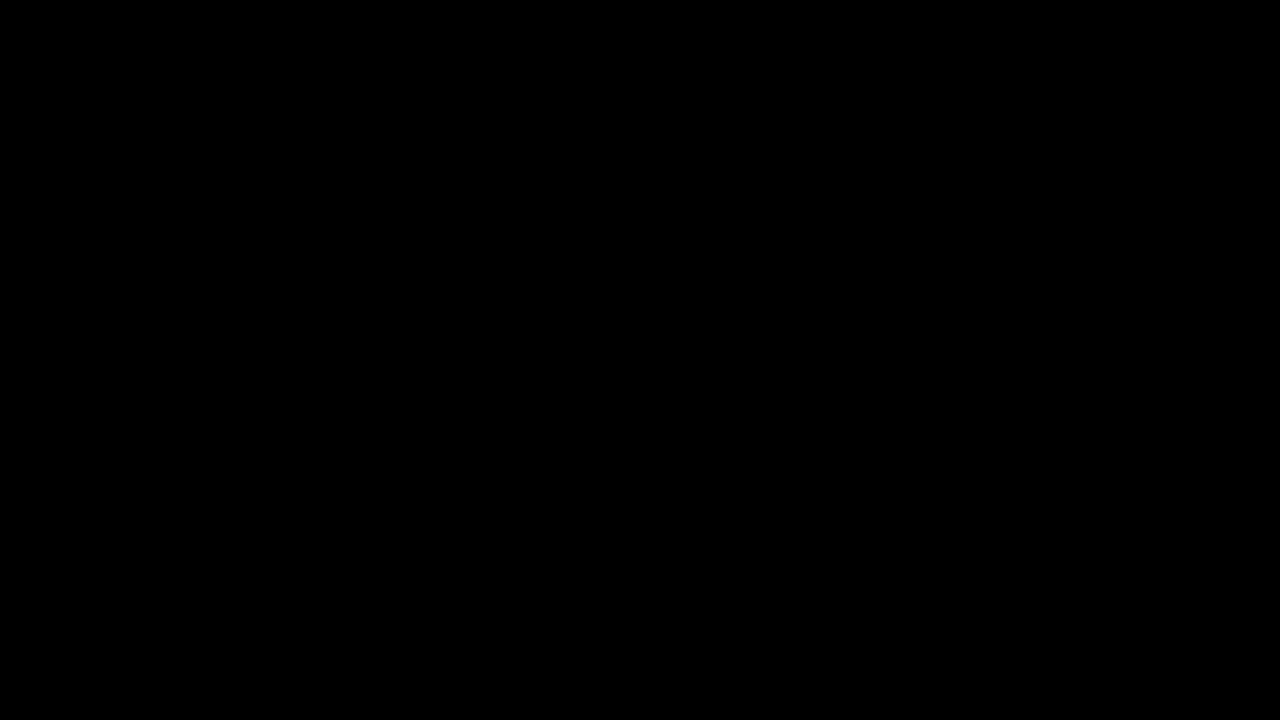
{"action": "key", "text": "comma"}
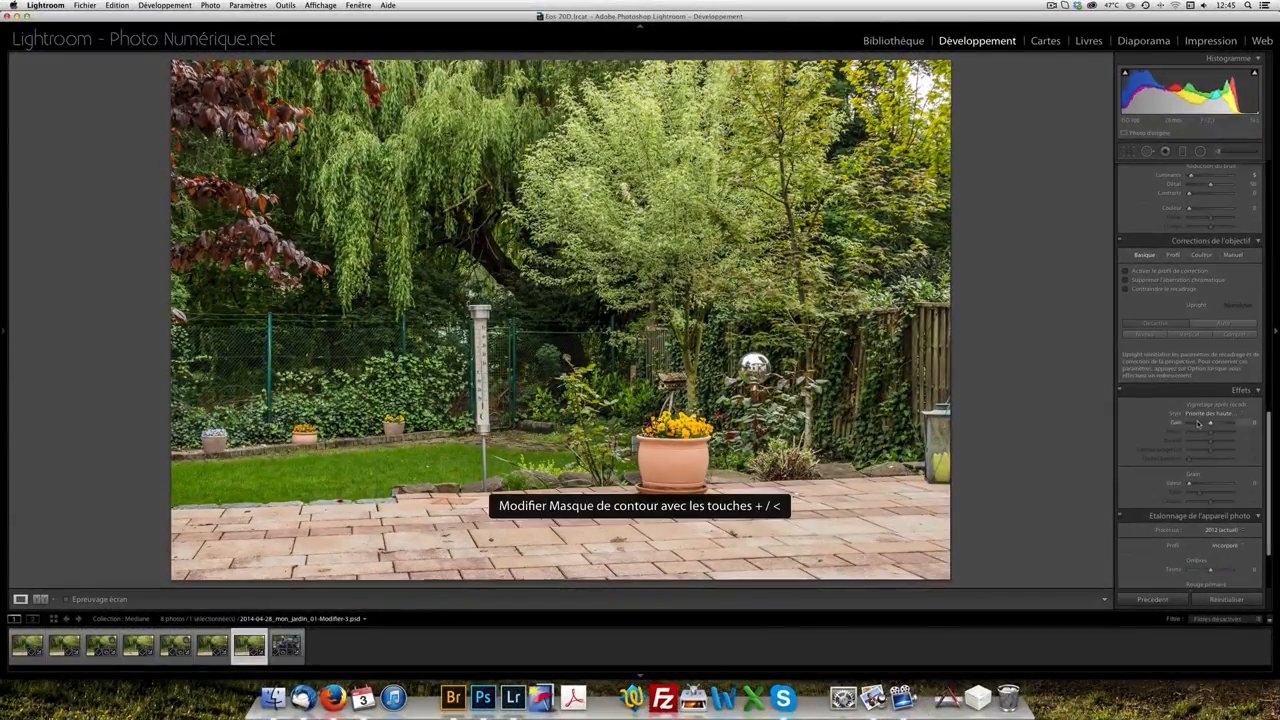
Darken the photo's corners with a post-crop vignette gain of -21 in the highlight priority style
{"action": "scroll", "coordinate": [1210, 425], "scroll_direction": "up", "scroll_amount": 8}
{"action": "scroll", "coordinate": [1208, 422], "scroll_direction": "down", "scroll_amount": 1}
{"action": "scroll", "coordinate": [1208, 422], "scroll_direction": "down", "scroll_amount": 6}
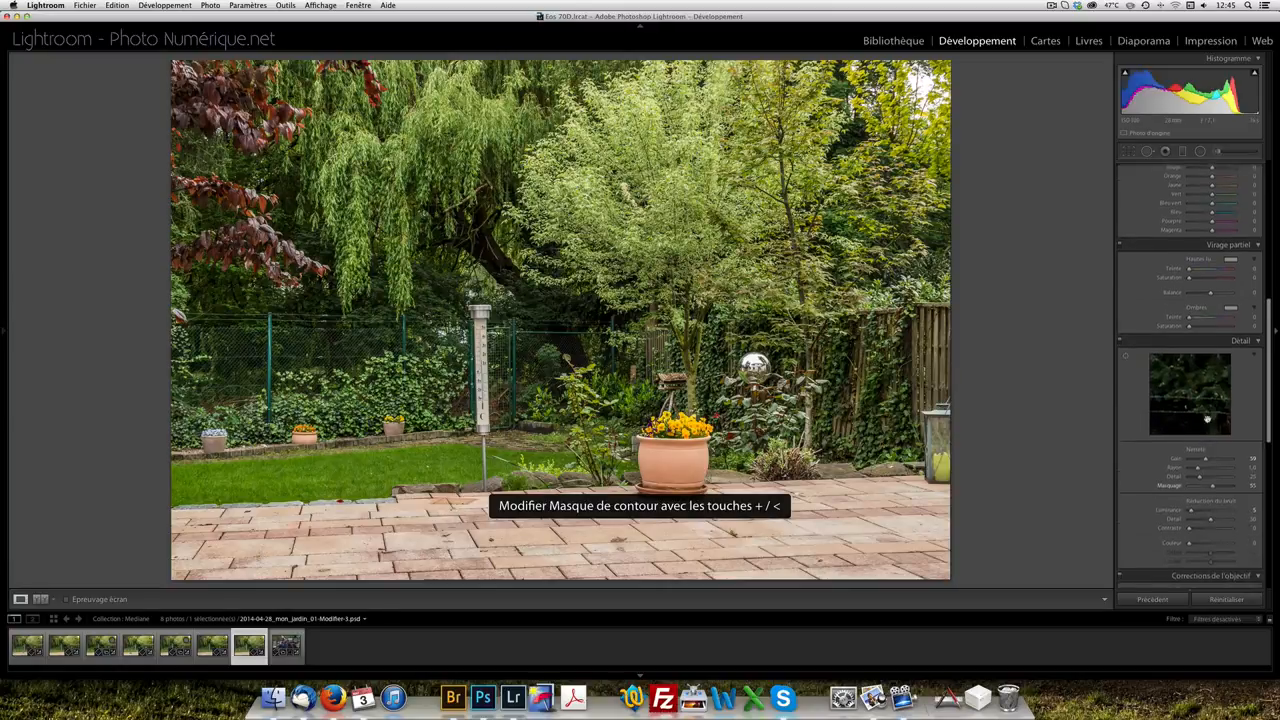
{"action": "scroll", "coordinate": [1208, 422], "scroll_direction": "down", "scroll_amount": 4}
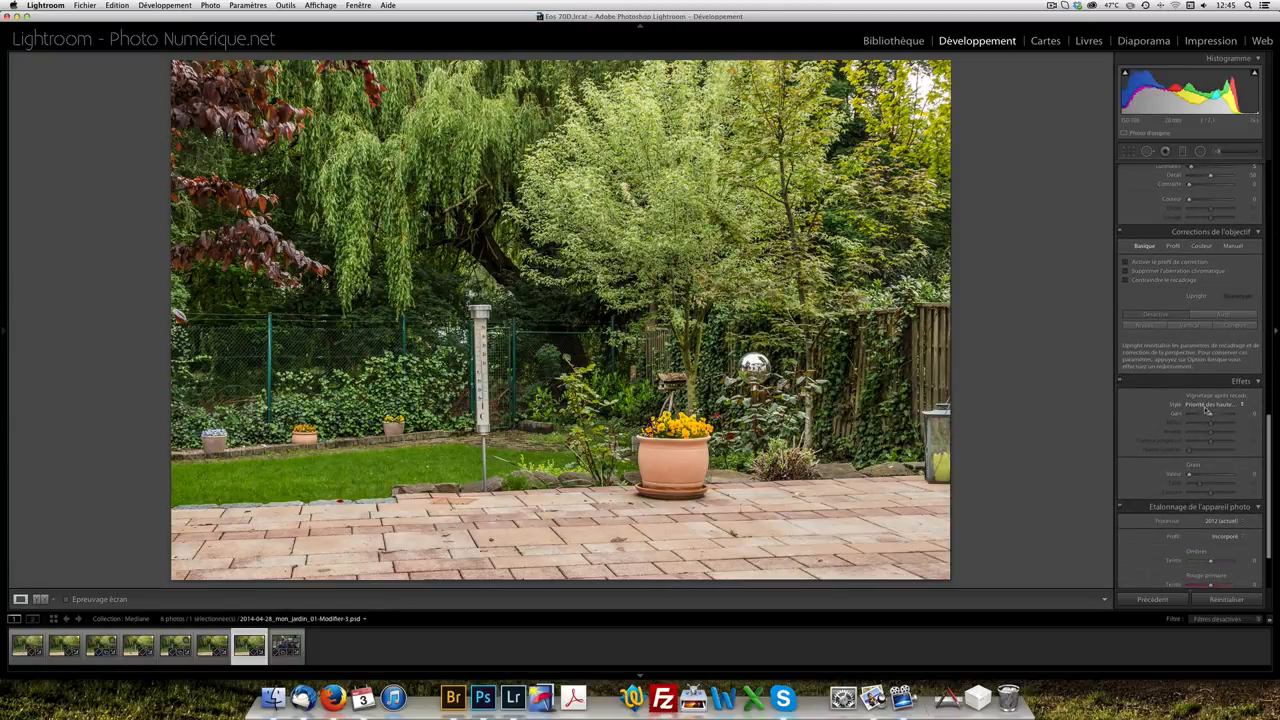
{"action": "scroll", "coordinate": [1212, 408], "scroll_direction": "down", "scroll_amount": 1}
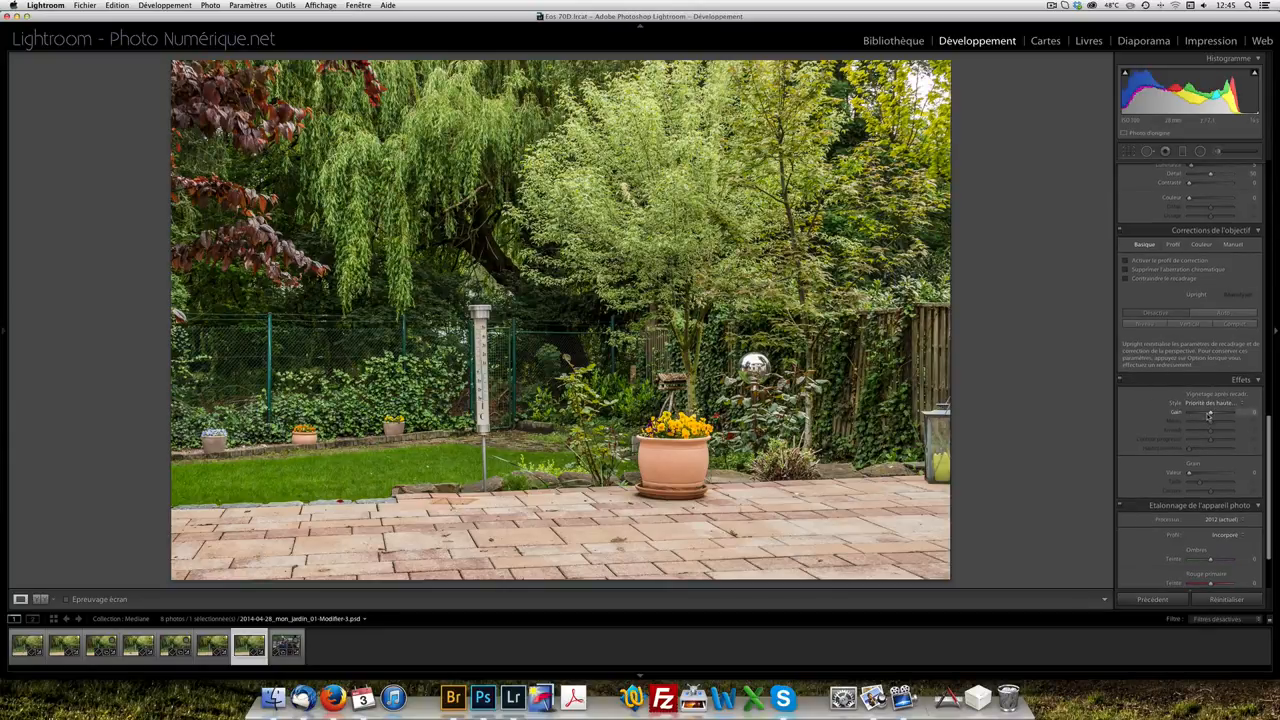
{"action": "left_click_drag", "start_coordinate": [1209, 415], "coordinate": [1205, 418]}
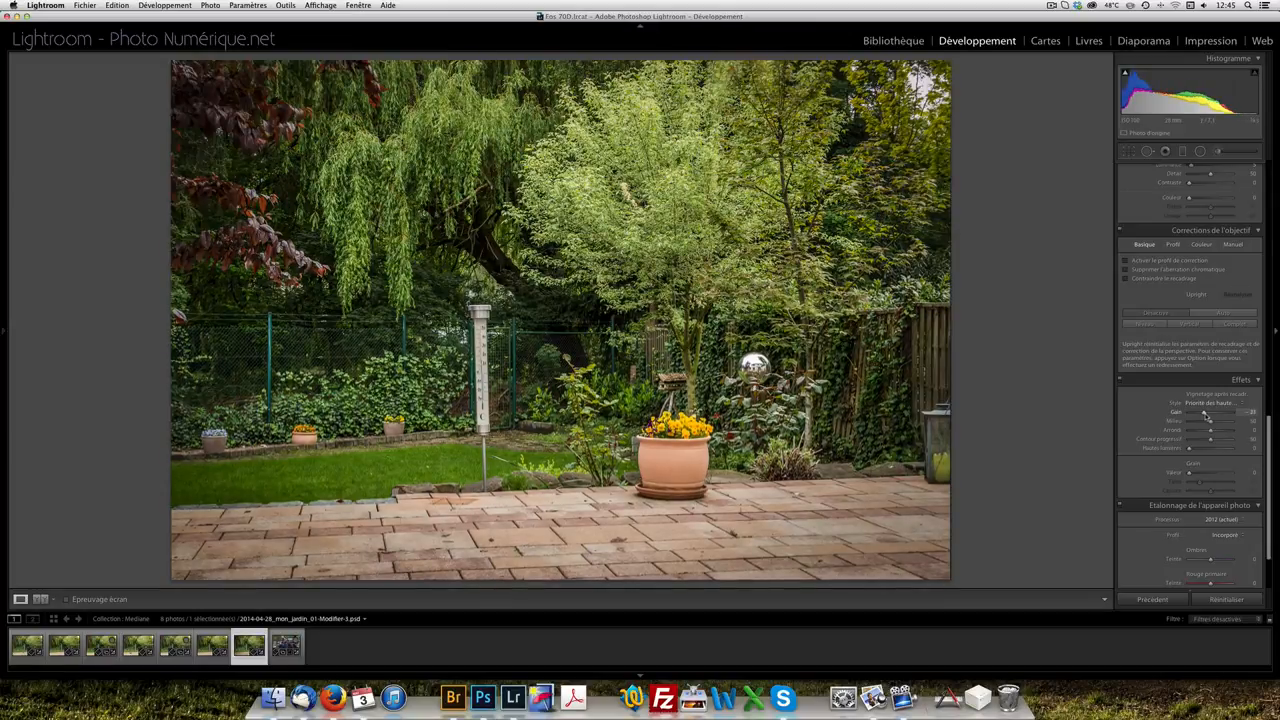
{"action": "left_click_drag", "start_coordinate": [1205, 416], "coordinate": [1207, 416]}
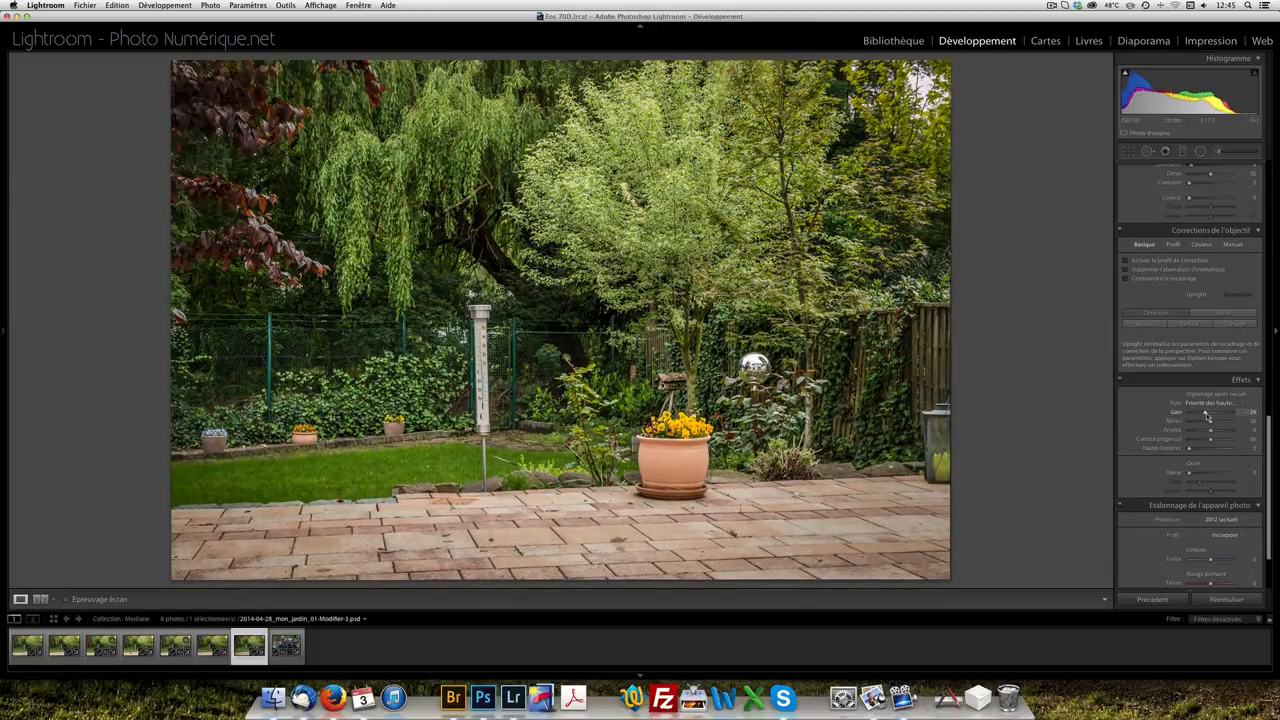
{"action": "left_click_drag", "start_coordinate": [1207, 416], "coordinate": [1205, 416]}
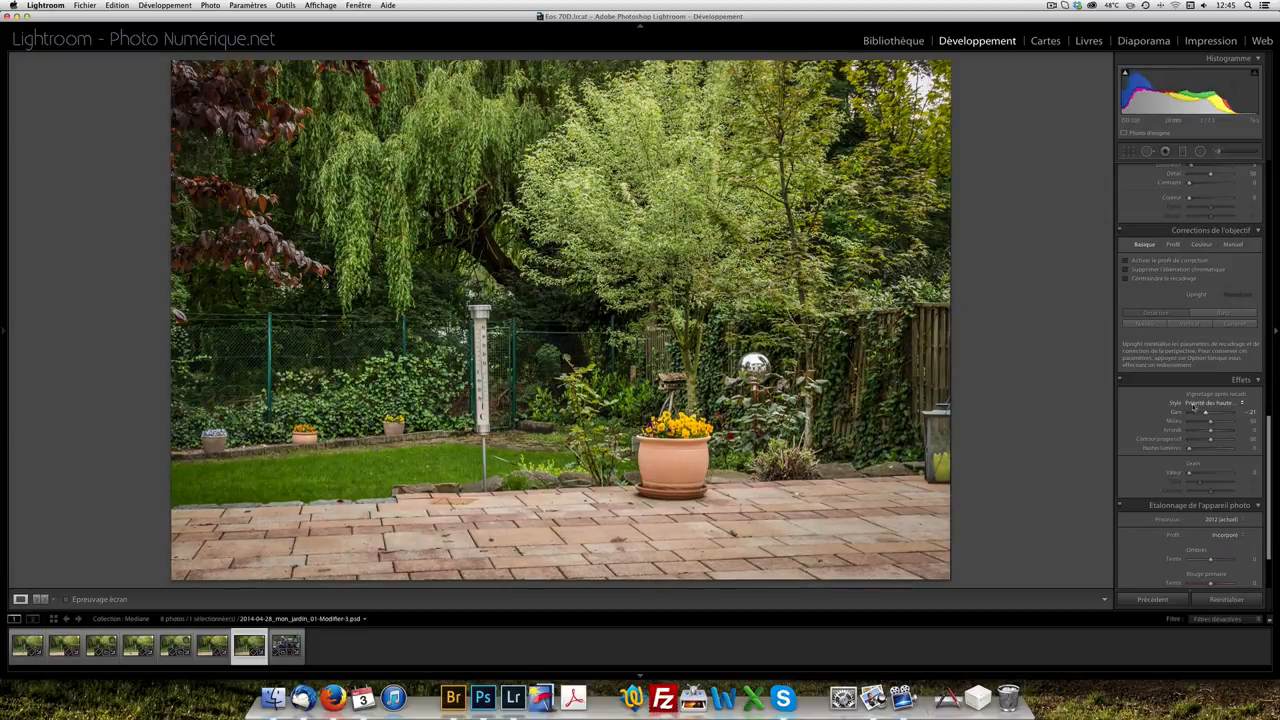